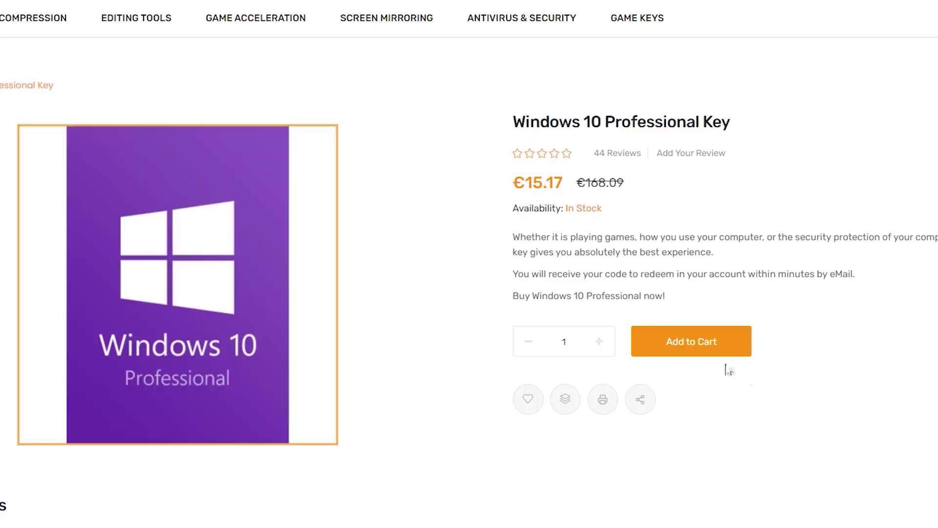
Add one Windows 10 Professional Key to the shopping cart and apply the discount code FWV5.
{"action": "left_click", "coordinate": [708, 351]}
{"action": "left_click", "coordinate": [591, 404]}
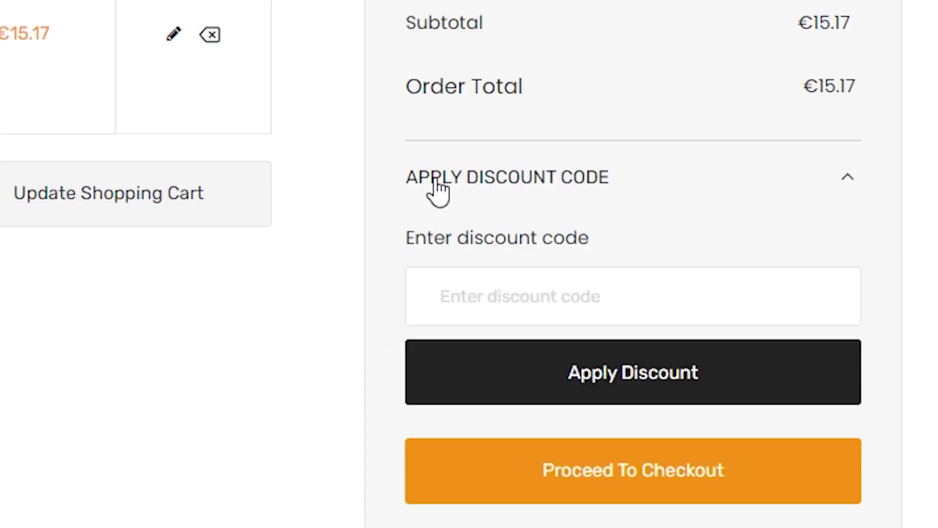
{"action": "left_click", "coordinate": [534, 274]}
{"action": "type", "text": "FWV5"}
{"action": "left_click", "coordinate": [567, 376]}
Proceed to the checkout and fill in the buyer's email address.
{"action": "left_click", "coordinate": [574, 398]}
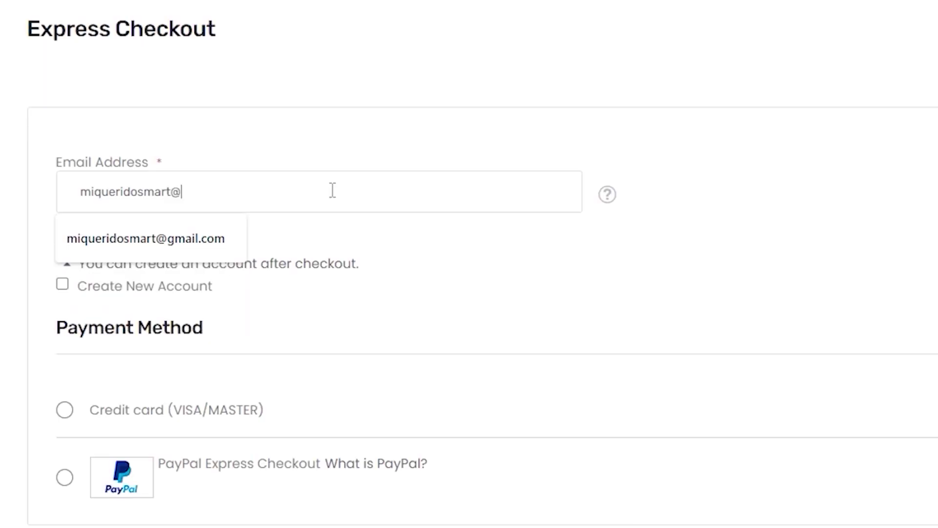
{"action": "left_click", "coordinate": [146, 238]}
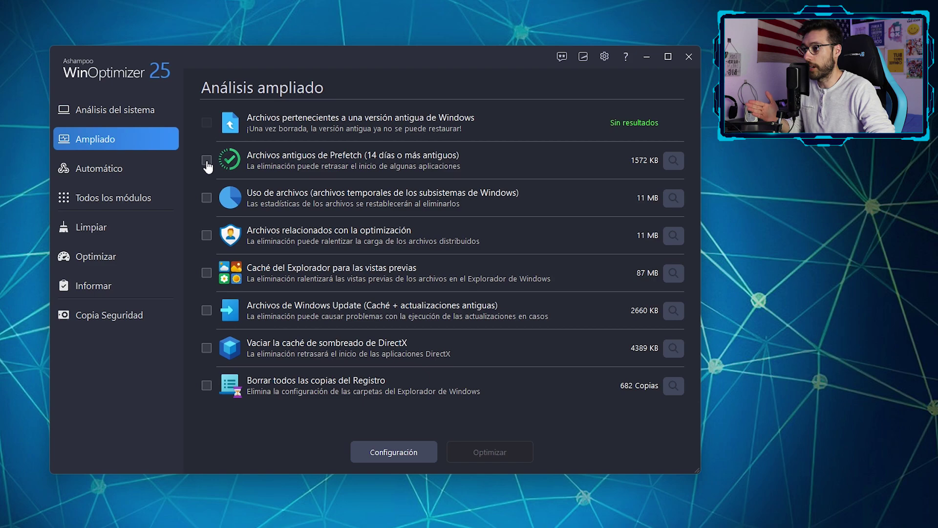
In WinOptimizer's extended analysis, mark the Prefetch files aged 14 days or more for removal and review their detailed file list.
{"action": "left_click", "coordinate": [207, 161]}
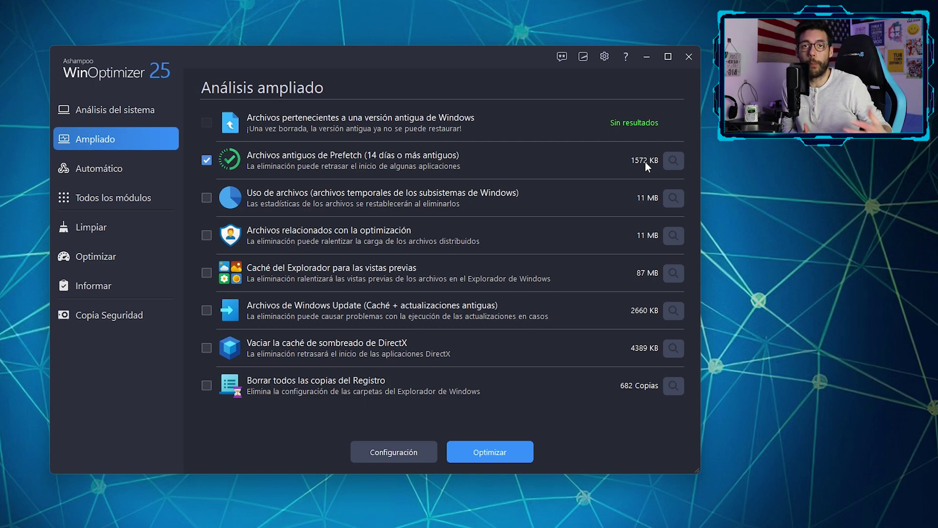
{"action": "left_click", "coordinate": [673, 161]}
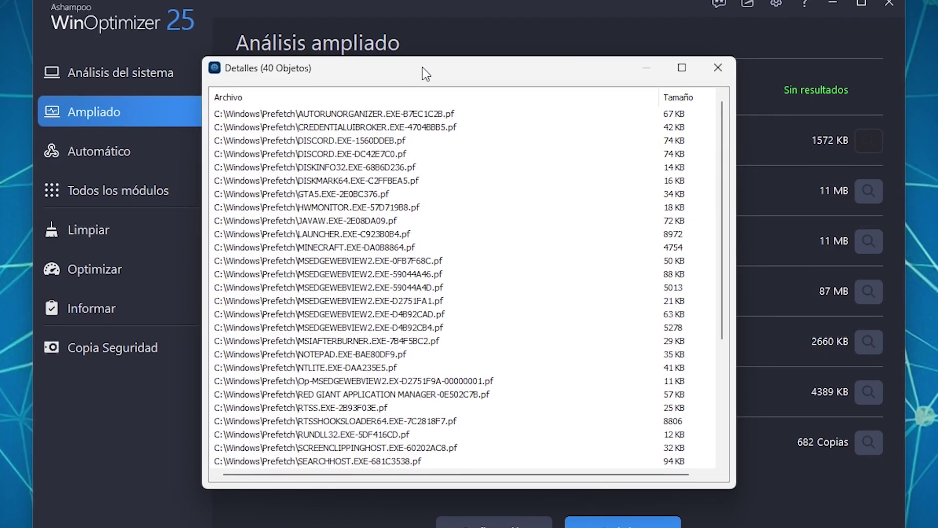
{"action": "left_click_drag", "start_coordinate": [723, 141], "coordinate": [732, 277]}
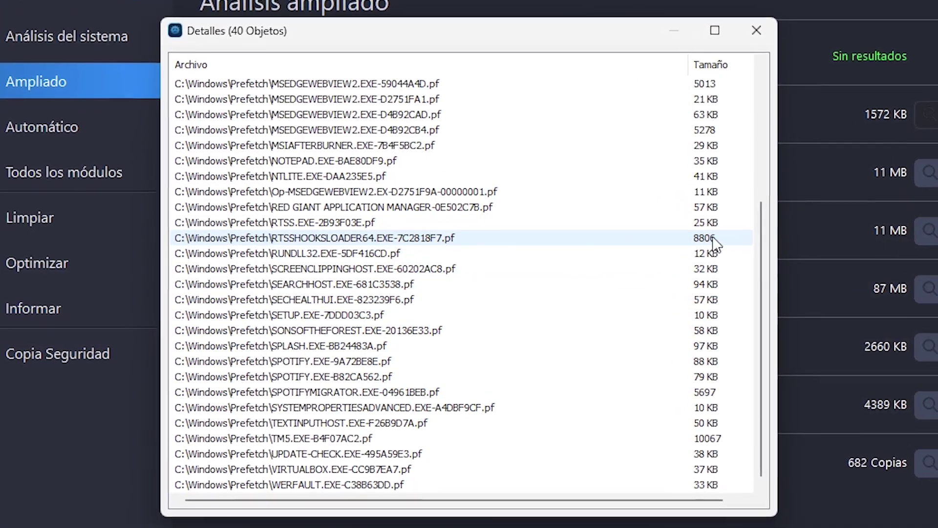
{"action": "left_click", "coordinate": [716, 210]}
{"action": "left_click", "coordinate": [709, 332]}
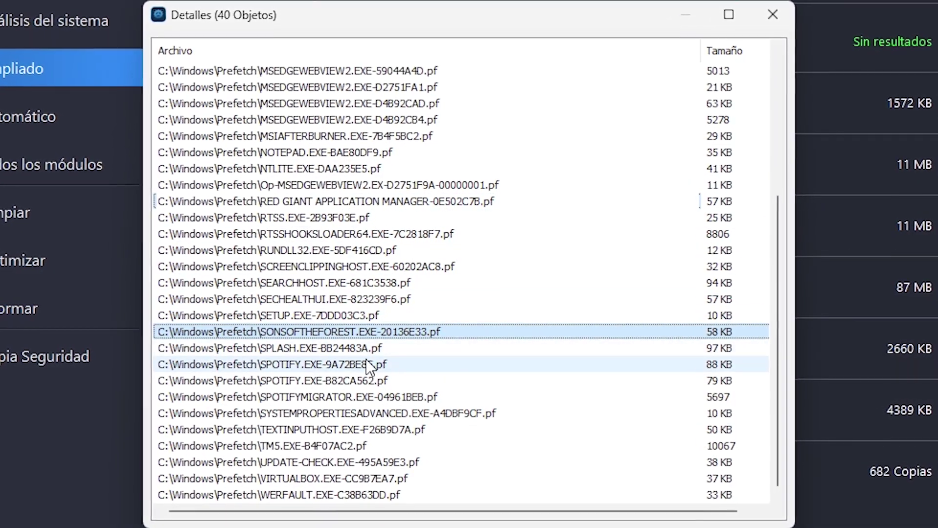
{"action": "scroll", "coordinate": [777, 342], "scroll_direction": "up", "scroll_amount": 5}
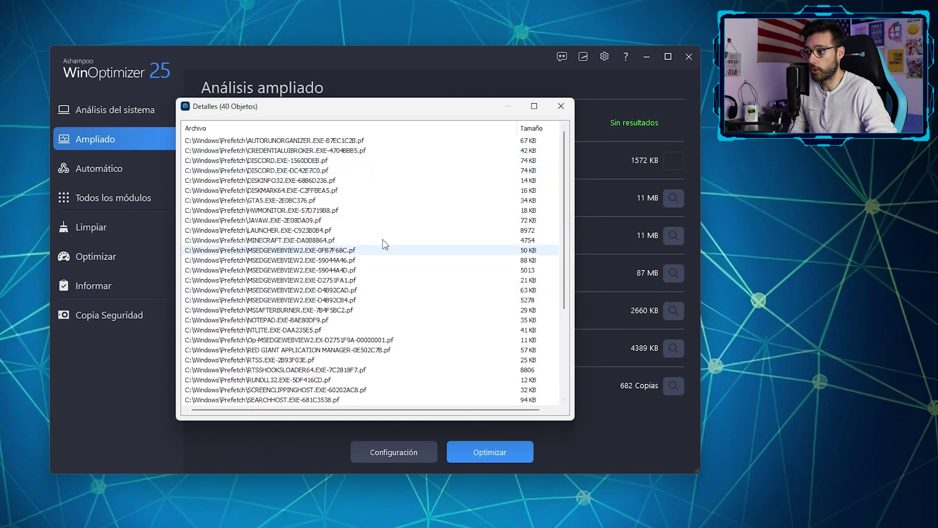
{"action": "left_click", "coordinate": [561, 106]}
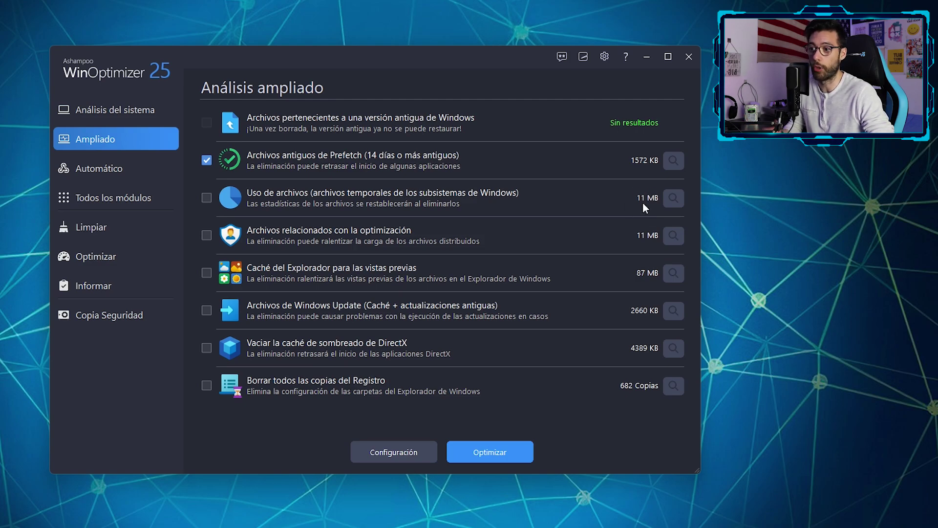
Review the file list of the Windows subsystems' temporary usage files and mark that category for removal.
{"action": "left_click", "coordinate": [681, 199]}
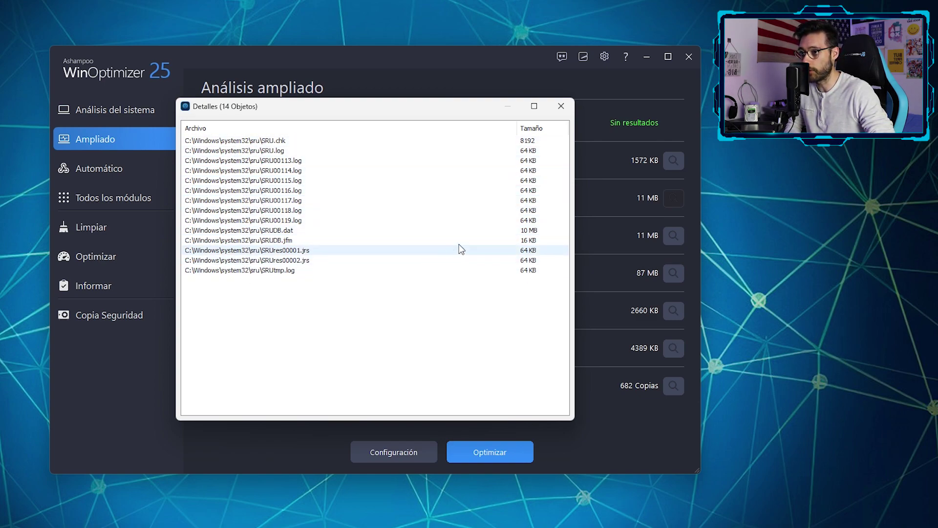
{"action": "left_click", "coordinate": [548, 232]}
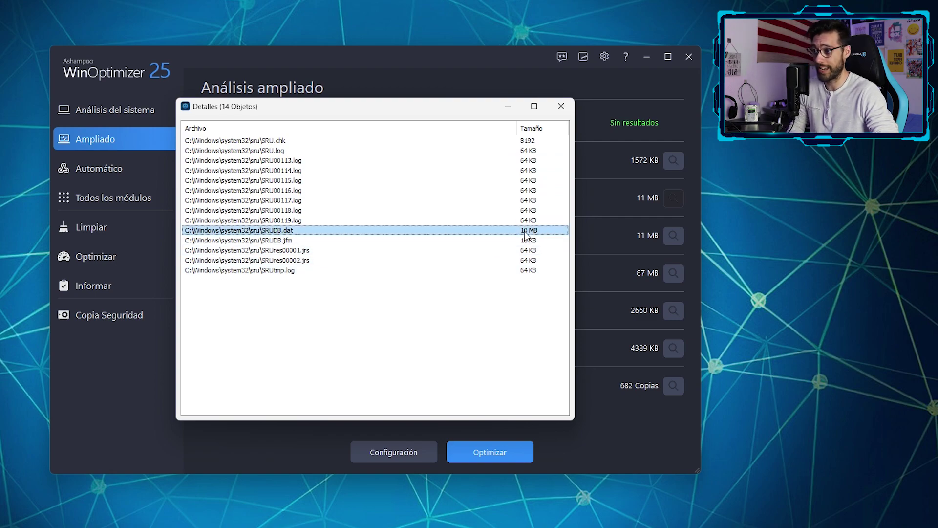
{"action": "key", "text": "Escape"}
{"action": "left_click", "coordinate": [206, 198]}
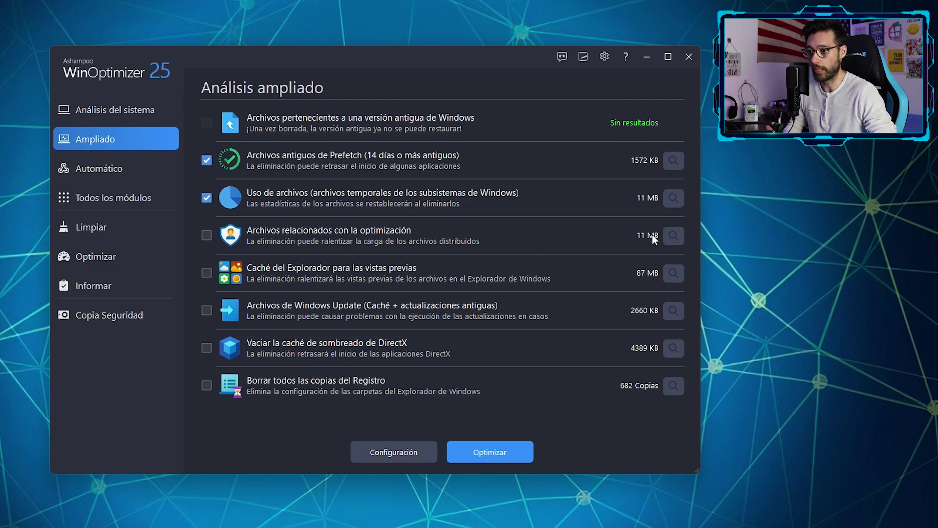
Review the files listed under "Archivos relacionados con la optimización" and mark that category for removal.
{"action": "left_click", "coordinate": [673, 235]}
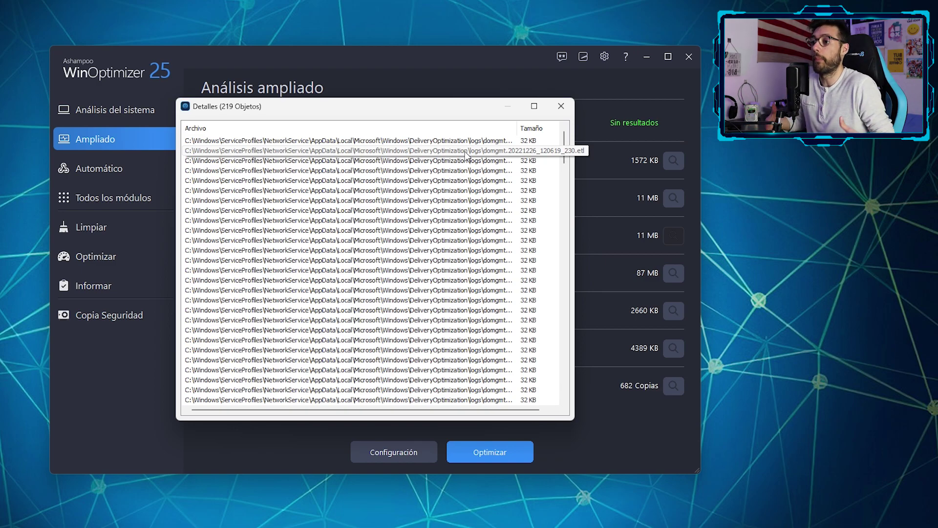
{"action": "left_click", "coordinate": [561, 106]}
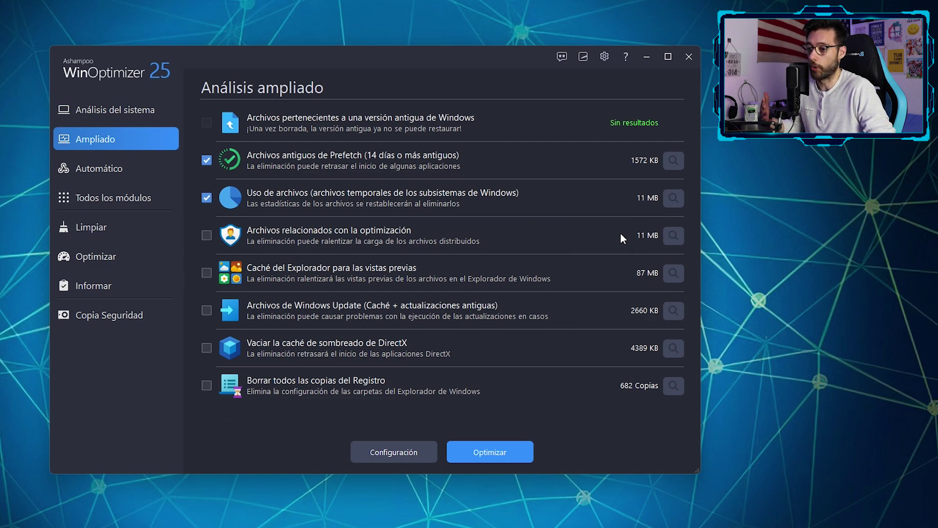
{"action": "left_click", "coordinate": [206, 236]}
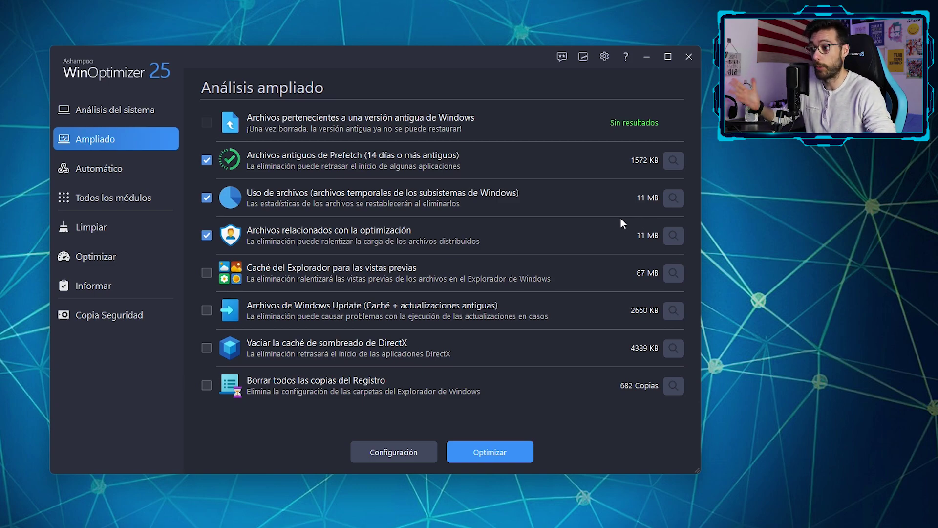
Mark the Explorer preview cache for removal, checking its file list, and also mark the Windows Update files.
{"action": "left_click", "coordinate": [206, 273]}
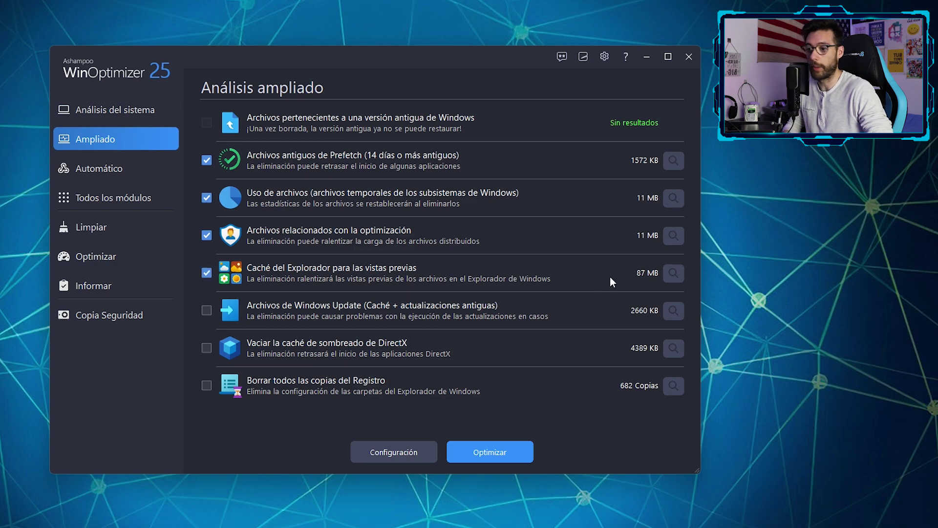
{"action": "left_click", "coordinate": [674, 274]}
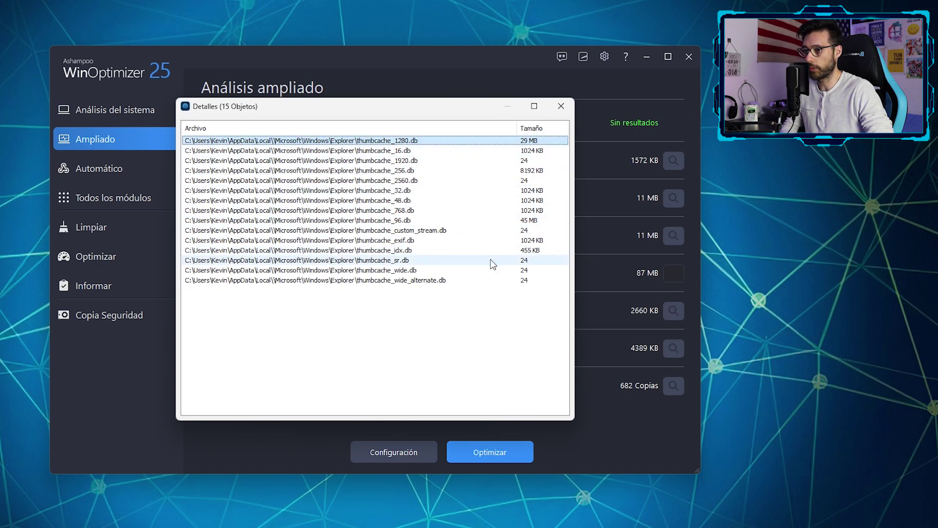
{"action": "left_click", "coordinate": [566, 106]}
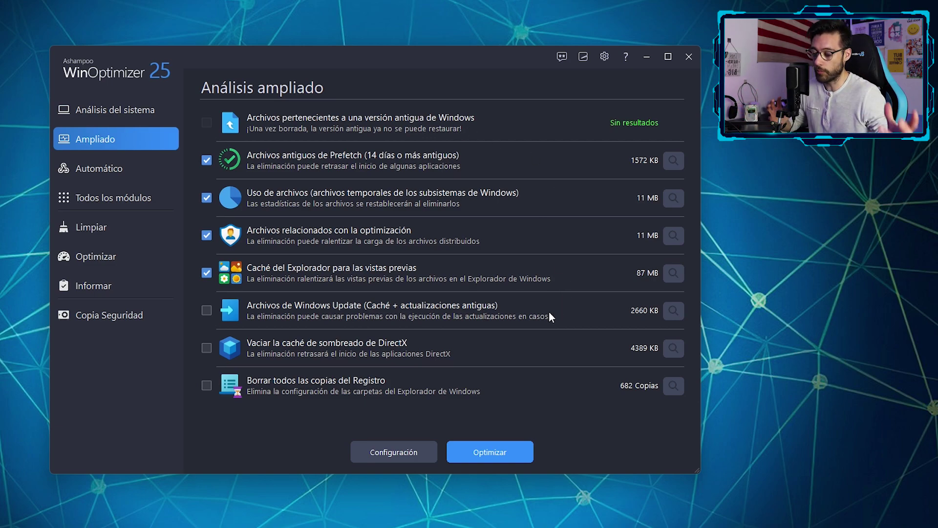
{"action": "left_click", "coordinate": [260, 309]}
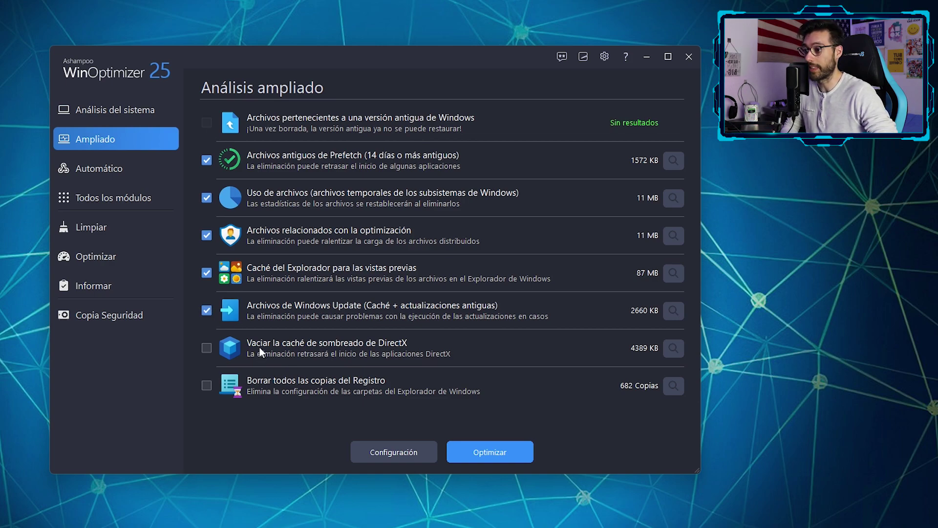
Mark the DirectX shader cache for emptying and look through its detailed file list.
{"action": "left_click", "coordinate": [399, 348]}
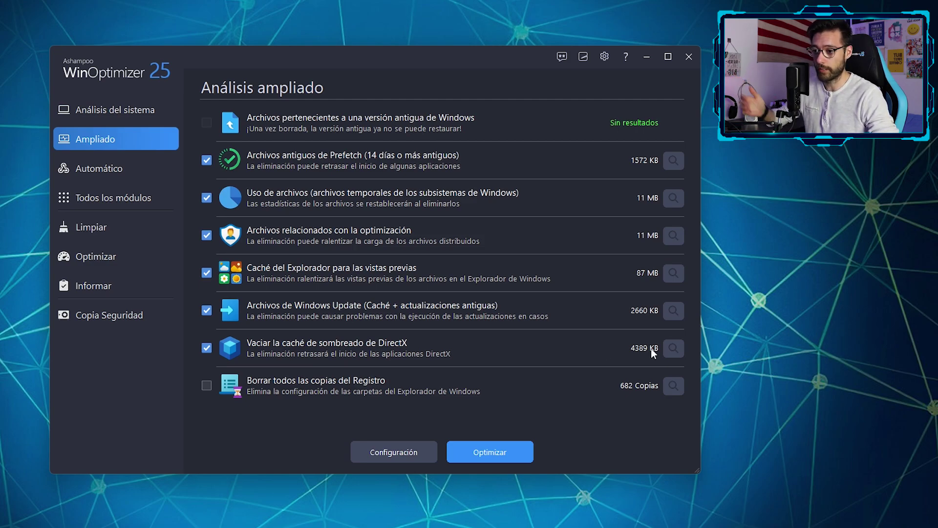
{"action": "left_click", "coordinate": [673, 349]}
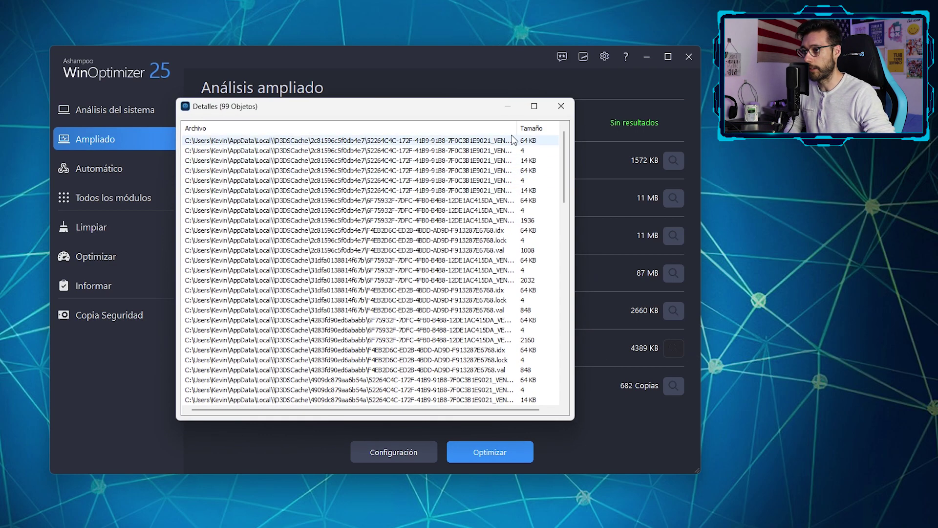
{"action": "left_click_drag", "start_coordinate": [562, 165], "coordinate": [556, 362]}
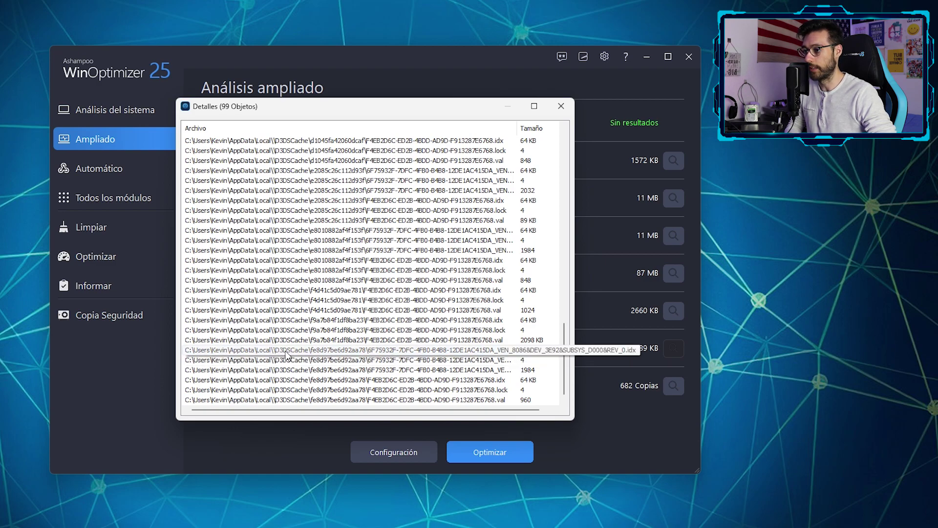
{"action": "left_click_drag", "start_coordinate": [565, 355], "coordinate": [572, 170]}
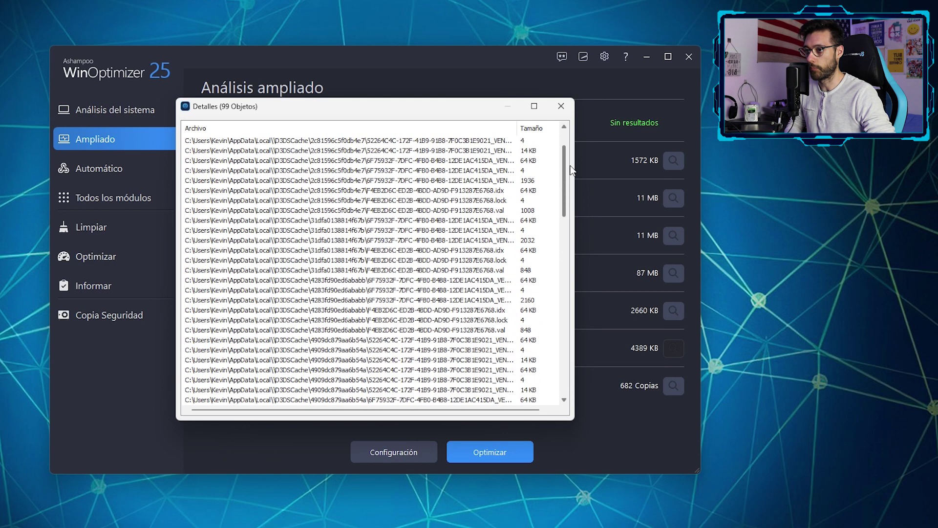
{"action": "left_click", "coordinate": [561, 106]}
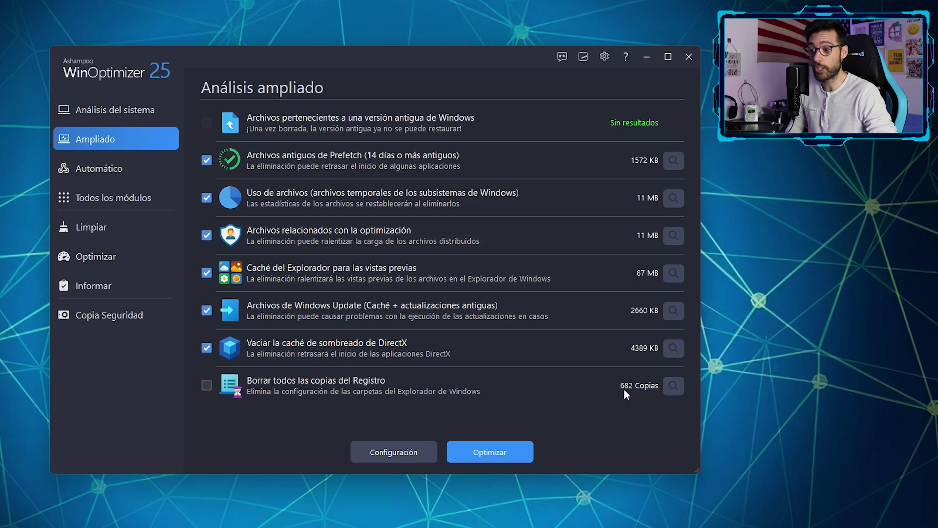
Review the registry keys listed under "Borrar todos las copias del Registro" and mark that category for deletion.
{"action": "left_click", "coordinate": [673, 386]}
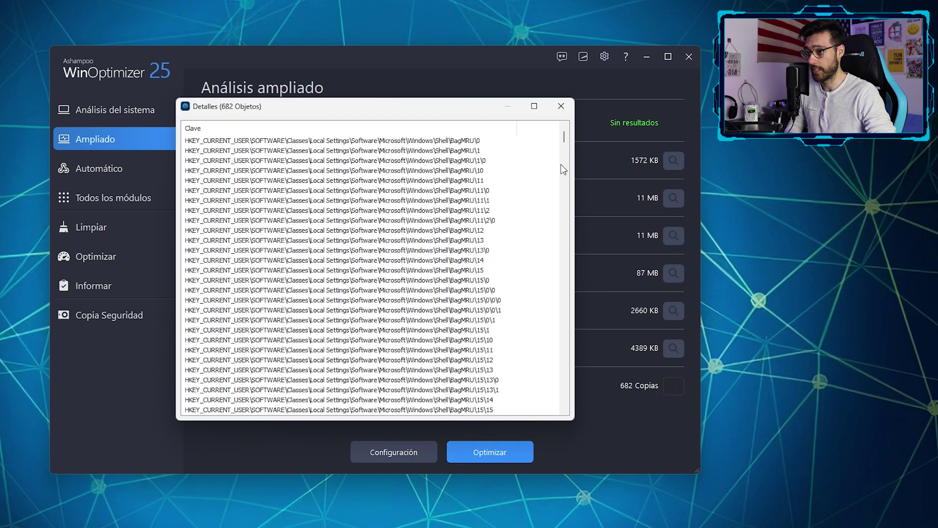
{"action": "mouse_move", "coordinate": [568, 139]}
{"action": "left_mouse_down"}
{"action": "mouse_move", "coordinate": [564, 405]}
{"action": "mouse_move", "coordinate": [565, 137]}
{"action": "left_mouse_up"}
{"action": "left_click", "coordinate": [565, 106]}
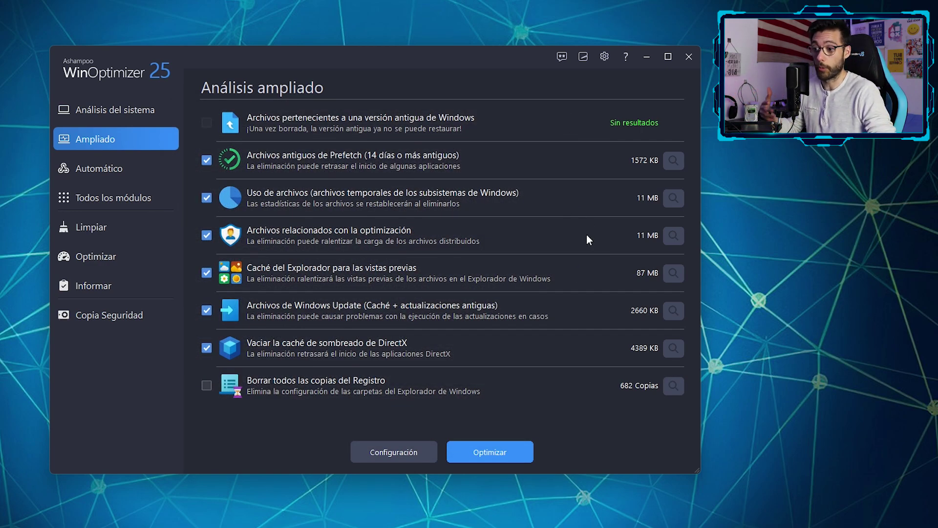
{"action": "left_click", "coordinate": [207, 385]}
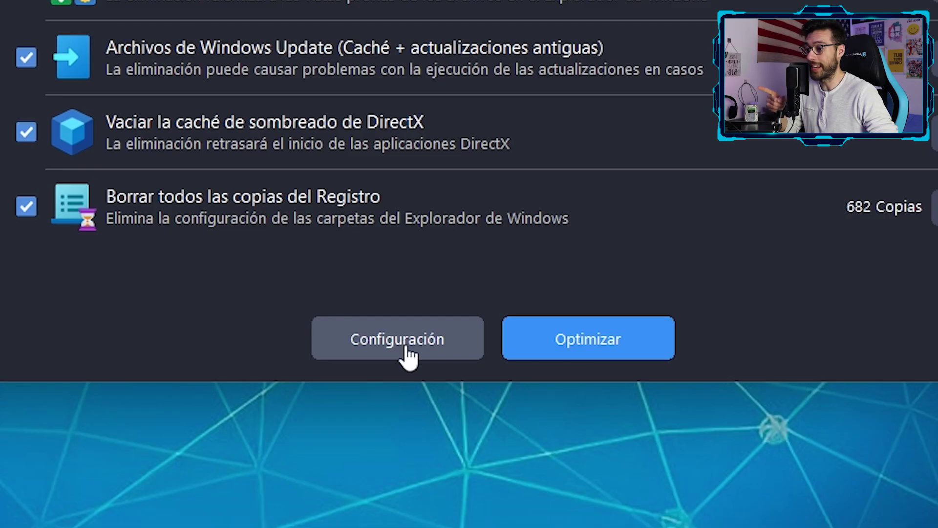
Open the extended analysis settings and lower the age limit for unused Prefetch files to 7 days.
{"action": "left_click", "coordinate": [405, 349]}
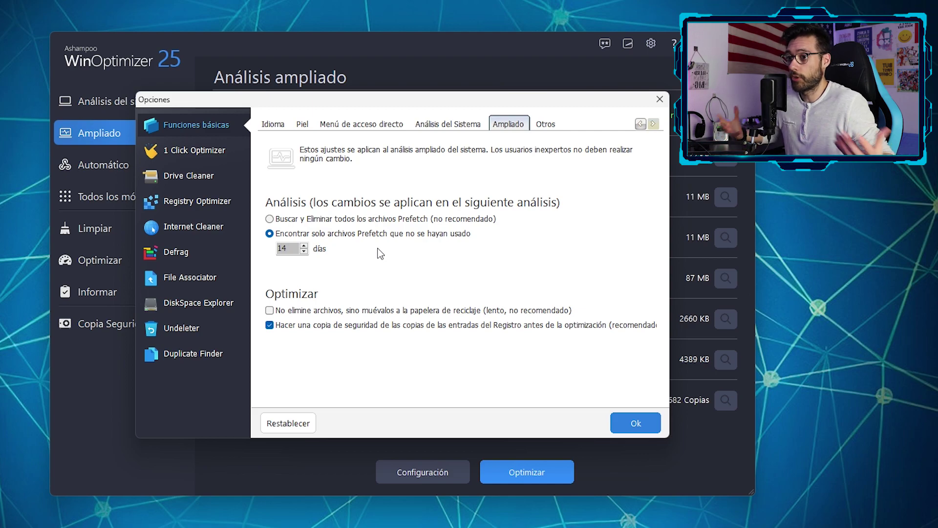
{"action": "left_click", "coordinate": [304, 251]}
{"action": "left_click", "coordinate": [303, 251]}
{"action": "left_click", "coordinate": [304, 251]}
{"action": "left_click", "coordinate": [303, 251]}
{"action": "left_click", "coordinate": [304, 252]}
{"action": "left_click", "coordinate": [304, 251]}
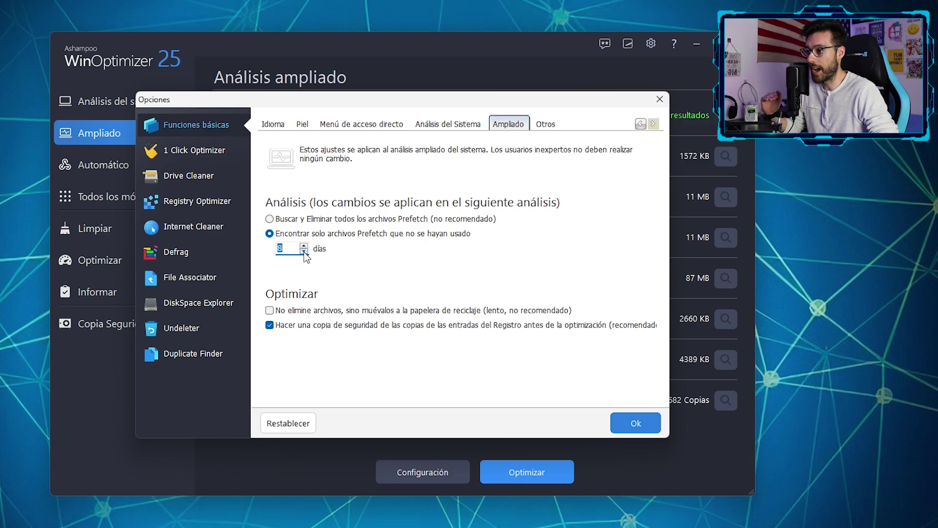
{"action": "left_click", "coordinate": [304, 245]}
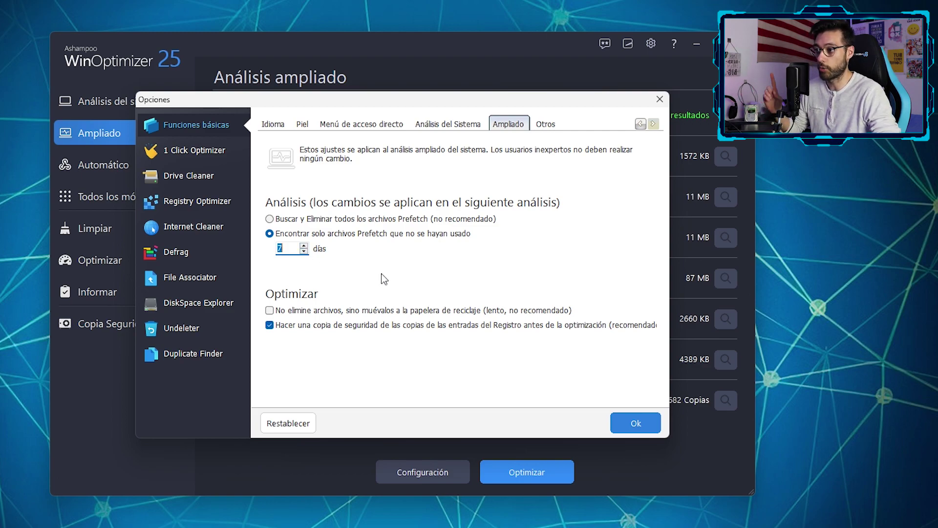
Raise the unused Prefetch file age limit and set it to 14 days.
{"action": "left_click", "coordinate": [304, 246]}
{"action": "left_click", "coordinate": [304, 245]}
{"action": "left_click", "coordinate": [304, 246]}
{"action": "left_click", "coordinate": [304, 246]}
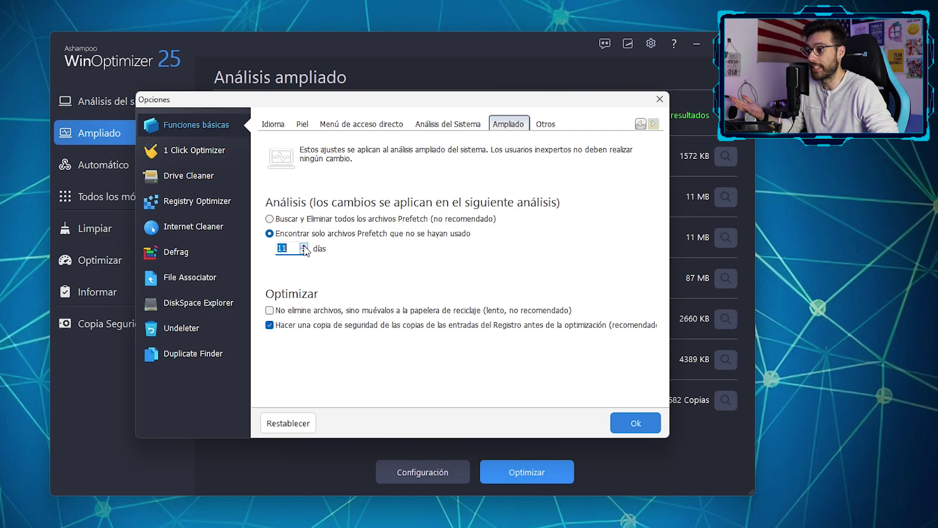
{"action": "left_click", "coordinate": [303, 246]}
{"action": "left_click", "coordinate": [304, 251]}
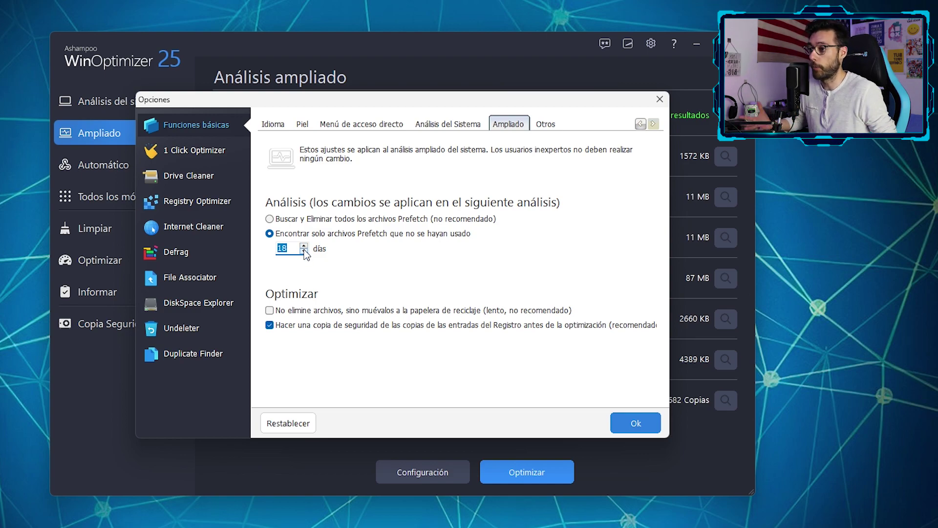
{"action": "type", "text": "14"}
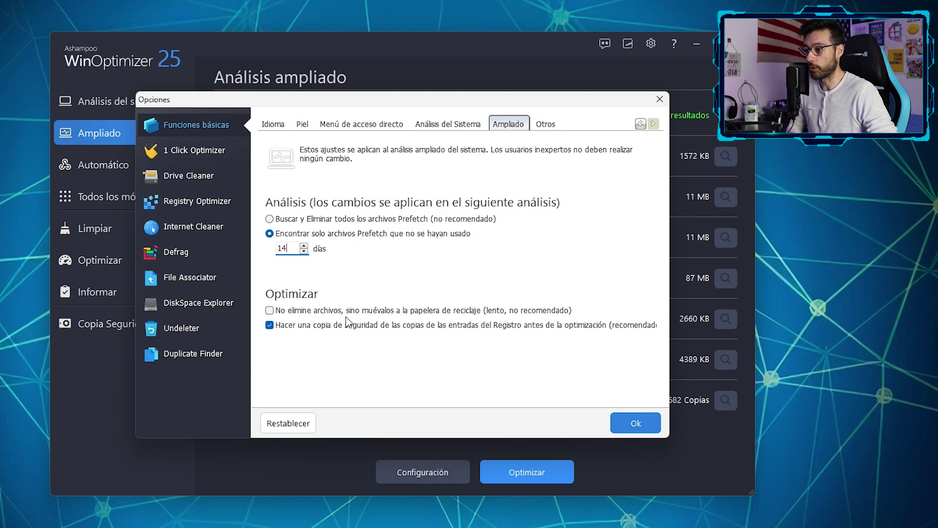
Enable moving files to the recycle bin instead of deleting them, and accept the settings.
{"action": "left_click", "coordinate": [534, 312]}
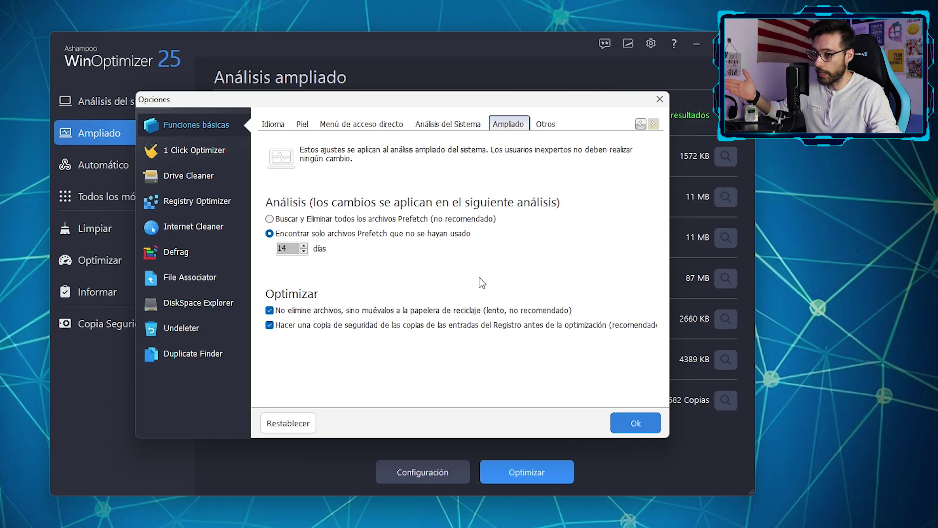
{"action": "left_click", "coordinate": [634, 423]}
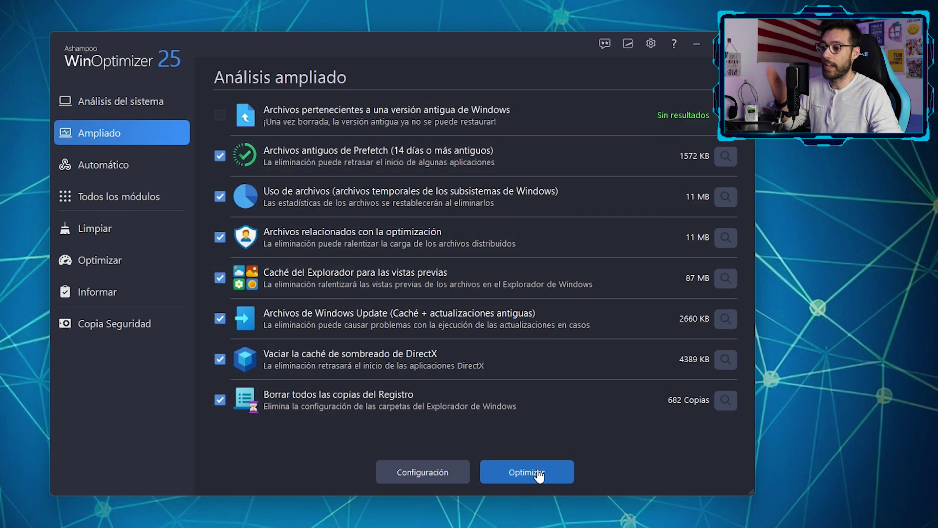
Run the optimization of the marked extended analysis categories and start the "Limpiar el sistema" scan.
{"action": "left_click", "coordinate": [526, 473]}
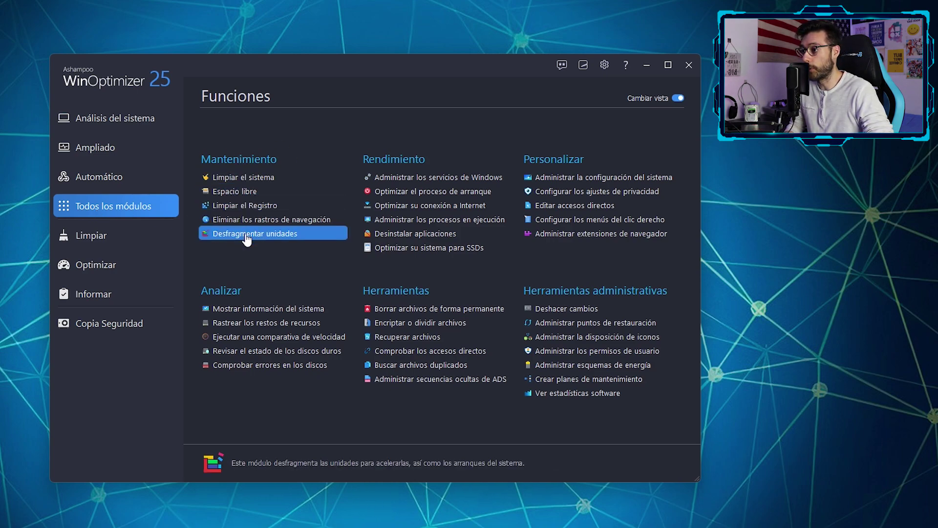
{"action": "left_click", "coordinate": [277, 180]}
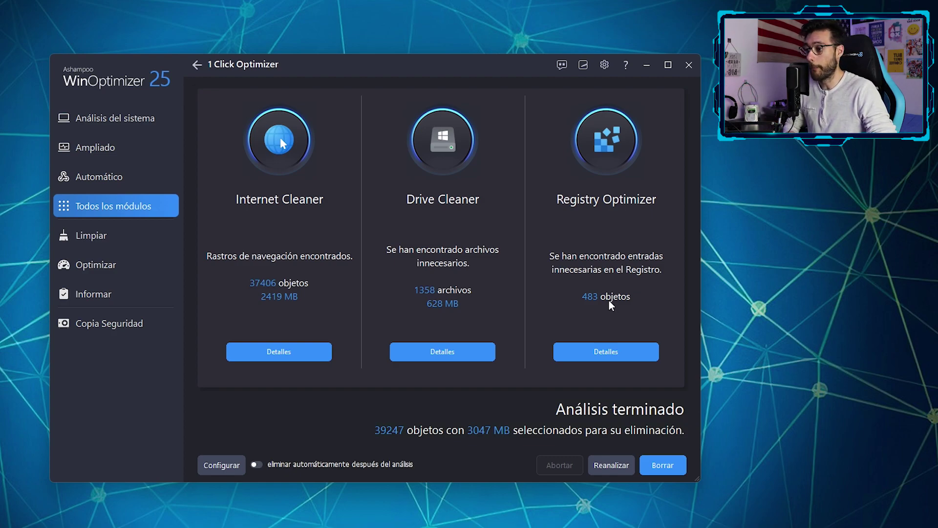
Open the Internet Cleaner details and examine the cache files listed under Internet Explorer.
{"action": "left_click", "coordinate": [280, 355]}
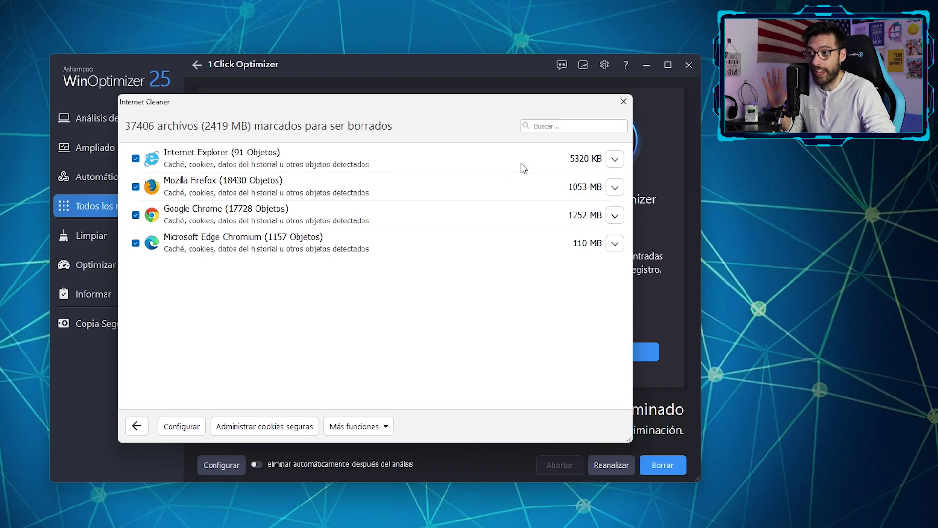
{"action": "left_click", "coordinate": [614, 160]}
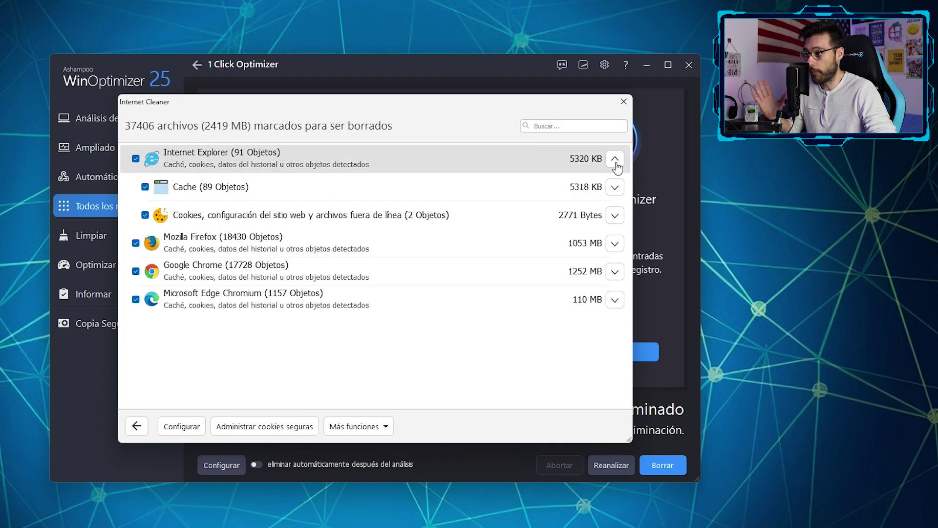
{"action": "left_click", "coordinate": [395, 187]}
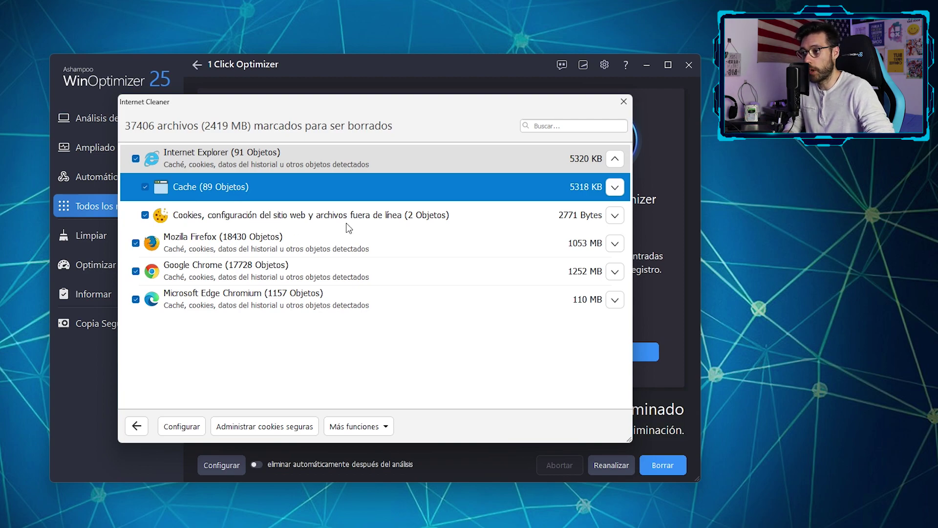
{"action": "left_click", "coordinate": [615, 188]}
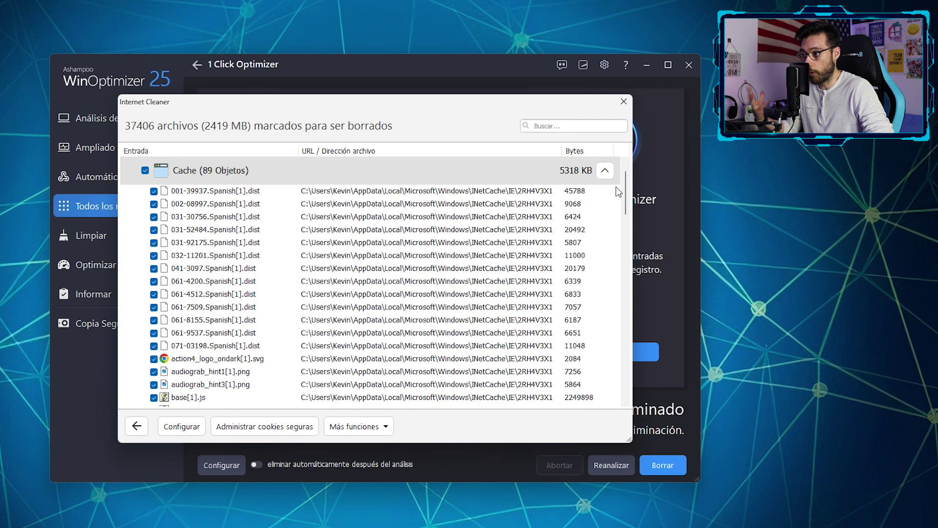
{"action": "left_click", "coordinate": [220, 243]}
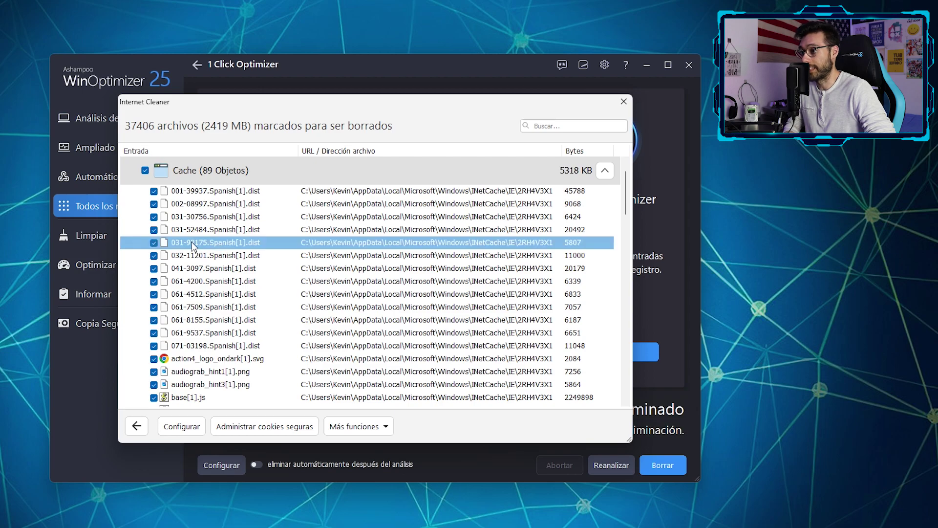
{"action": "left_click", "coordinate": [196, 269]}
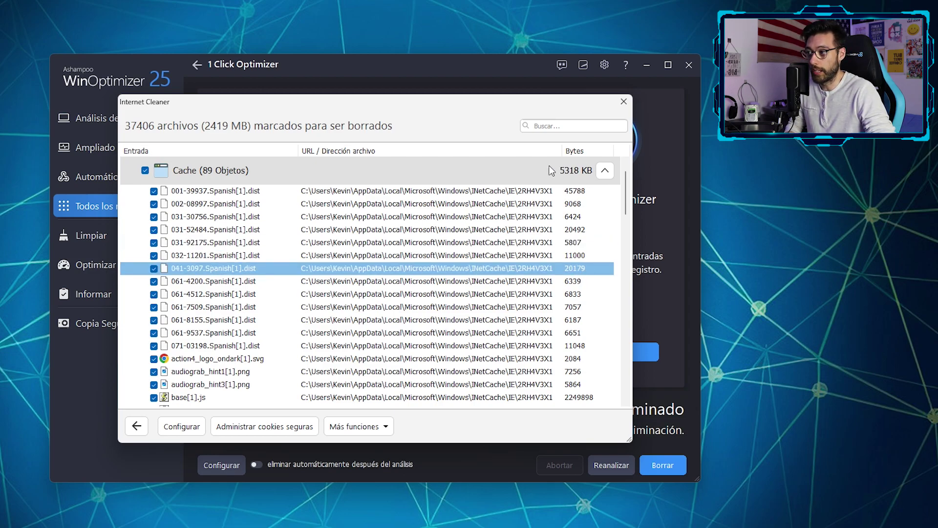
{"action": "left_click_drag", "start_coordinate": [626, 197], "coordinate": [629, 373]}
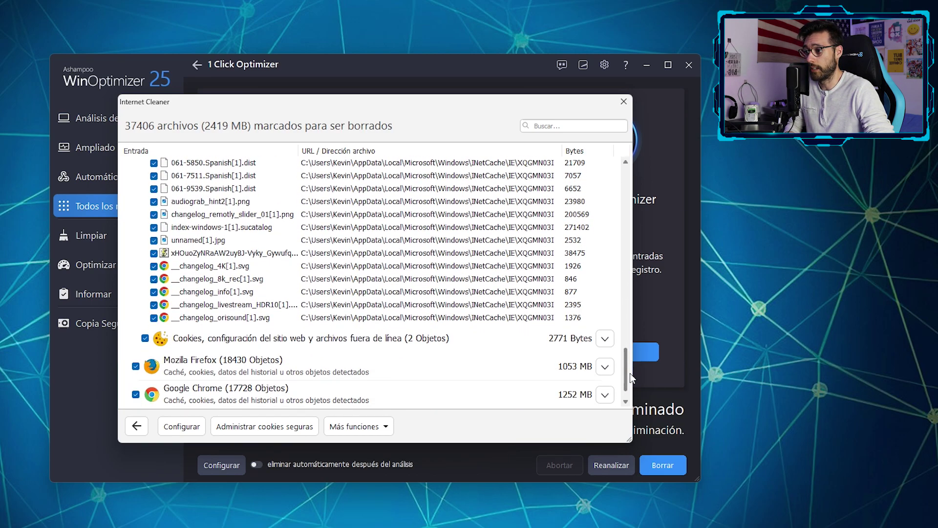
{"action": "left_click", "coordinate": [386, 152]}
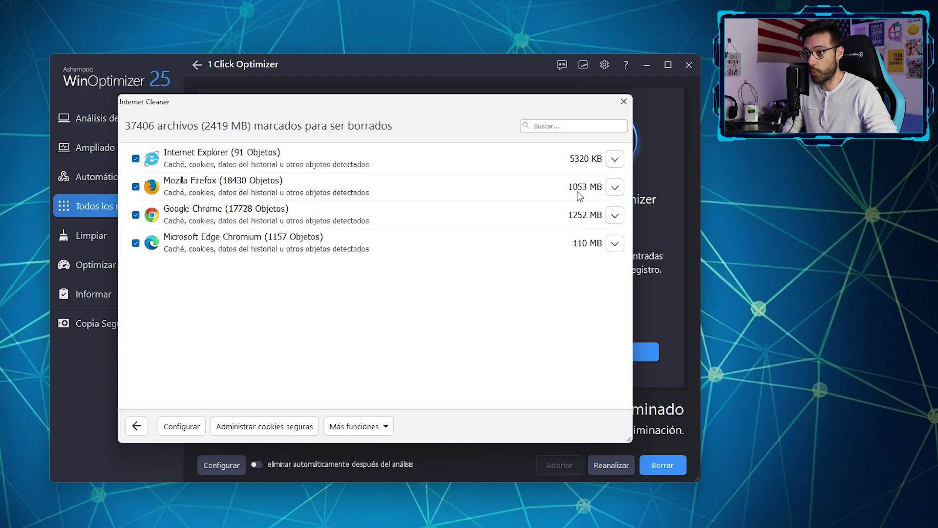
Expand the Mozilla Firefox entry and look through its cache files.
{"action": "left_click", "coordinate": [615, 191]}
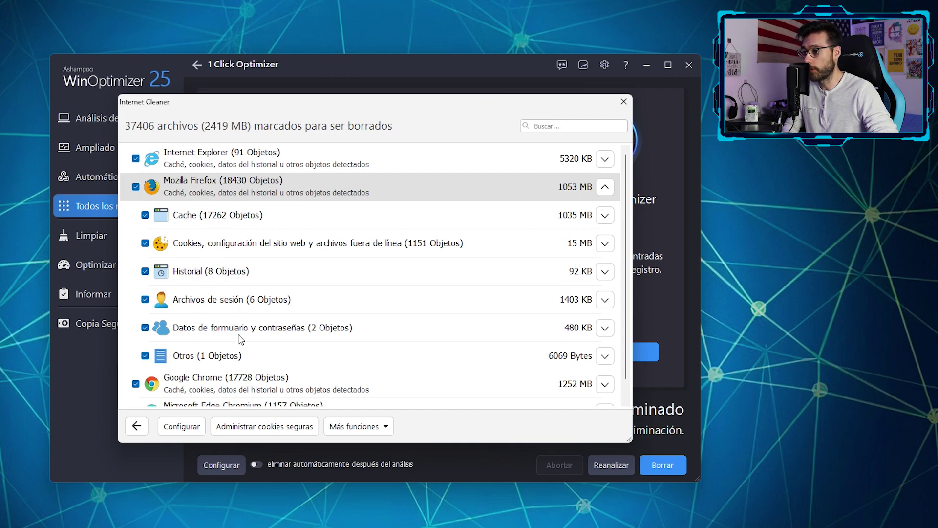
{"action": "left_click", "coordinate": [605, 216]}
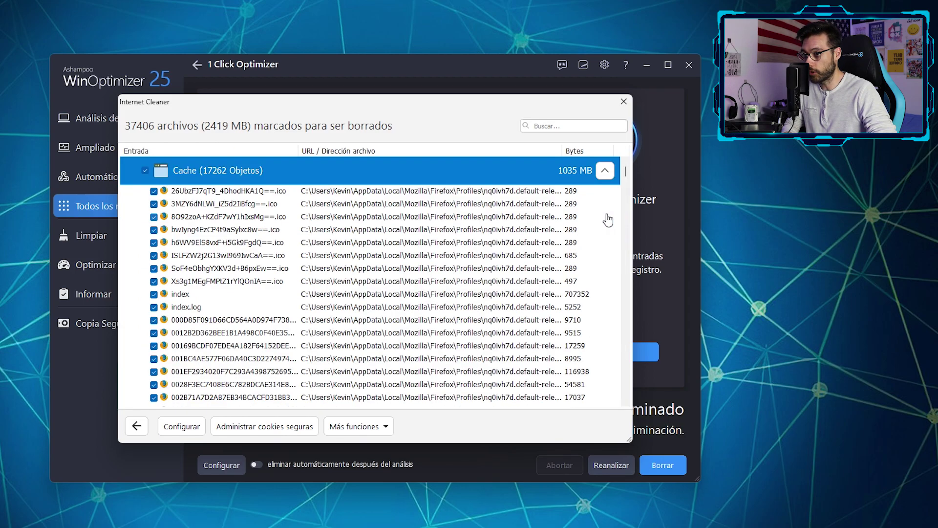
{"action": "left_click_drag", "start_coordinate": [624, 177], "coordinate": [625, 230]}
{"action": "left_click_drag", "start_coordinate": [625, 235], "coordinate": [633, 172]}
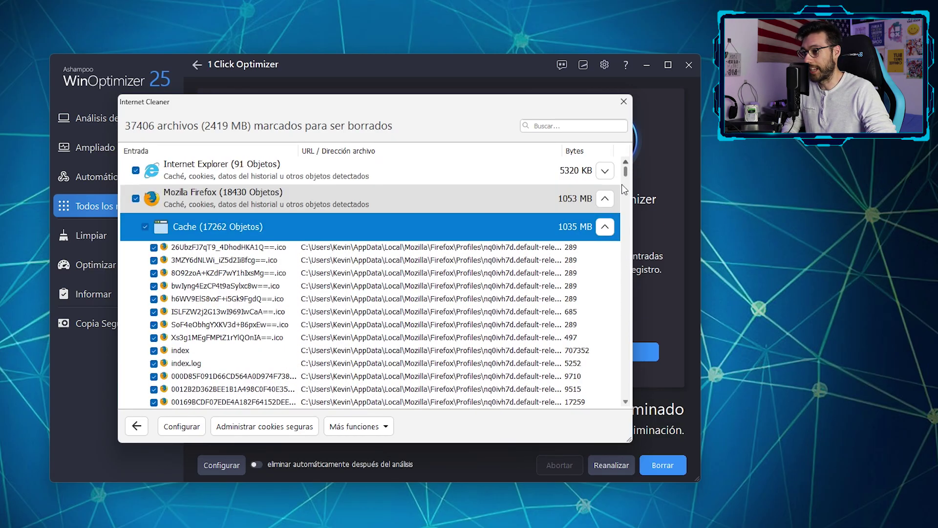
{"action": "left_click", "coordinate": [605, 227]}
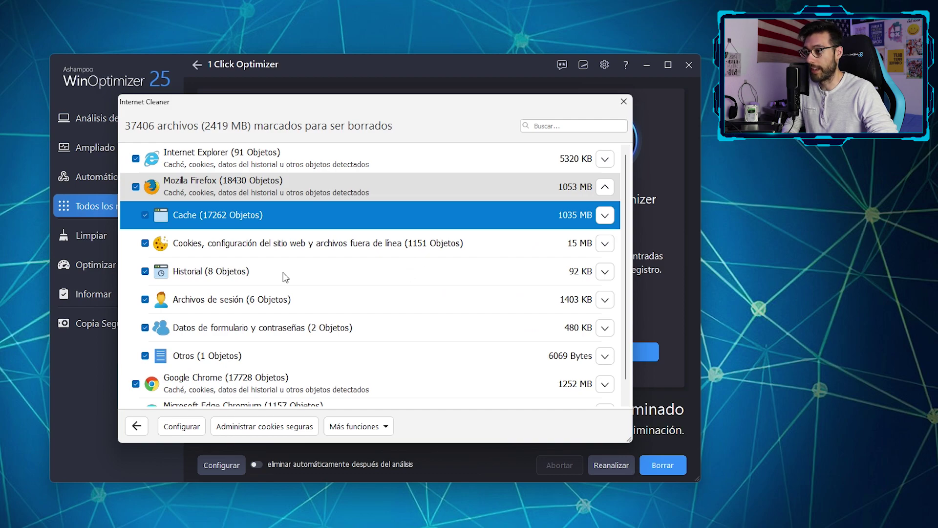
Exclude Firefox's history, cookies and site settings, and session files from deletion, inspecting the session file list first.
{"action": "left_click", "coordinate": [145, 271]}
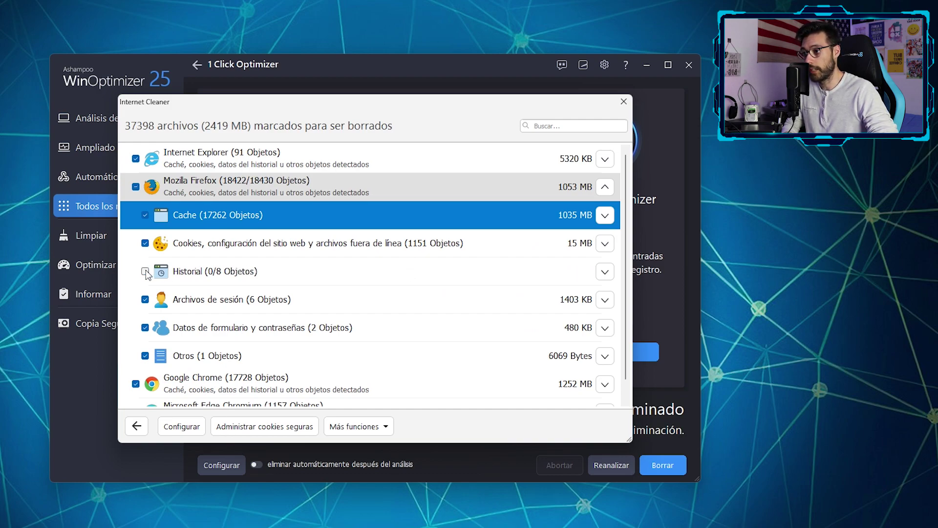
{"action": "left_click", "coordinate": [145, 244]}
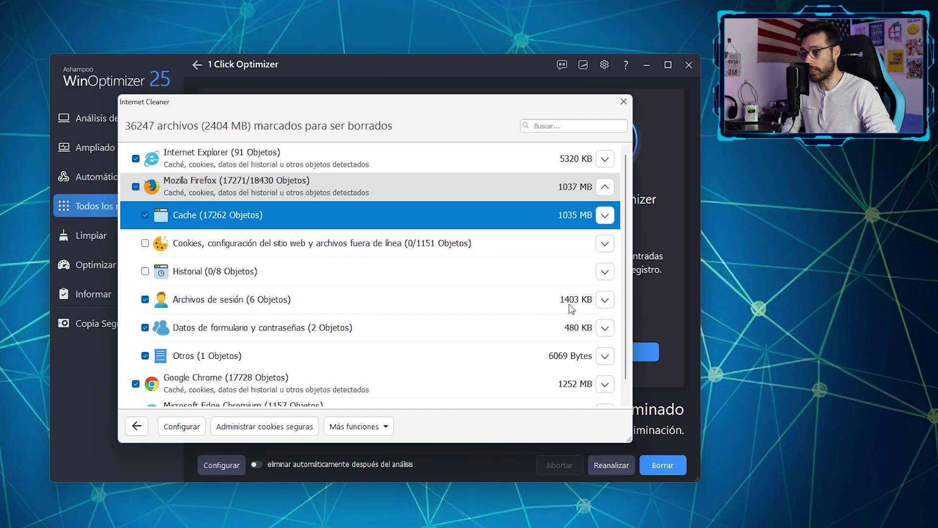
{"action": "left_click", "coordinate": [603, 300]}
{"action": "scroll", "coordinate": [625, 254], "scroll_direction": "down", "scroll_amount": 2}
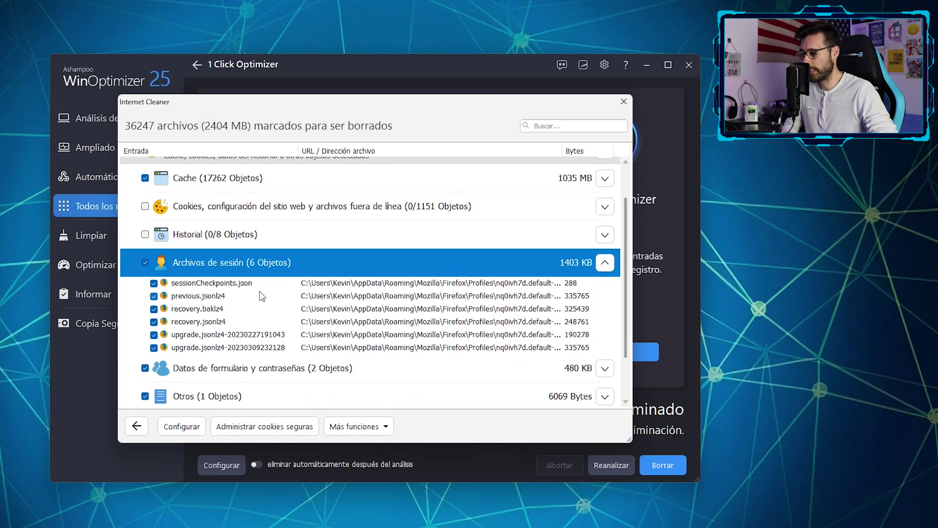
{"action": "left_click", "coordinate": [580, 251]}
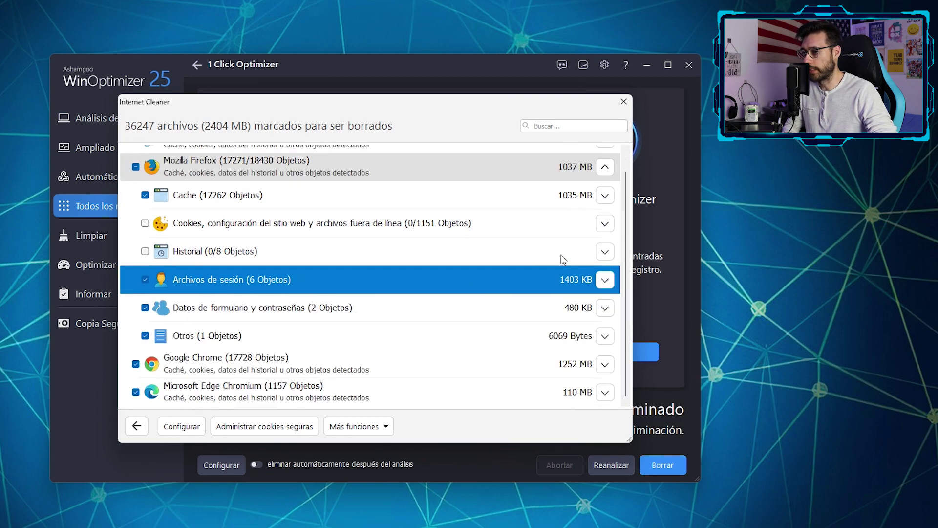
{"action": "left_click", "coordinate": [145, 278]}
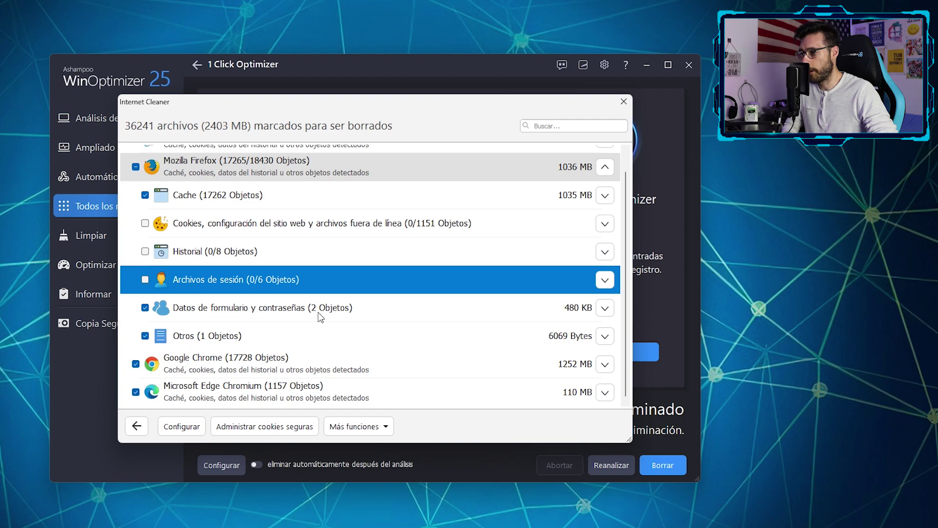
Inspect the file under Firefox's "Otros" category and the additional functions offered in Internet Cleaner.
{"action": "left_click", "coordinate": [348, 320]}
{"action": "left_click", "coordinate": [298, 339]}
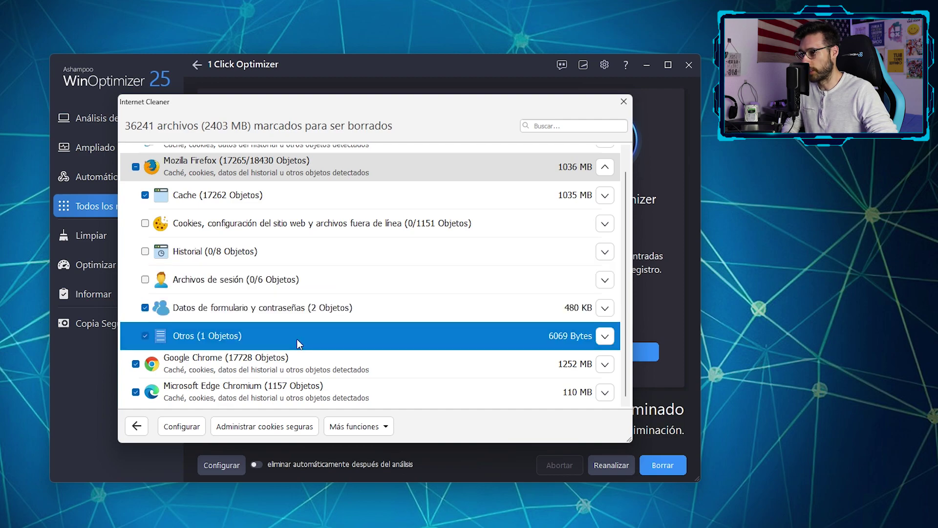
{"action": "left_click", "coordinate": [605, 336]}
{"action": "scroll", "coordinate": [354, 344], "scroll_direction": "down", "scroll_amount": 1}
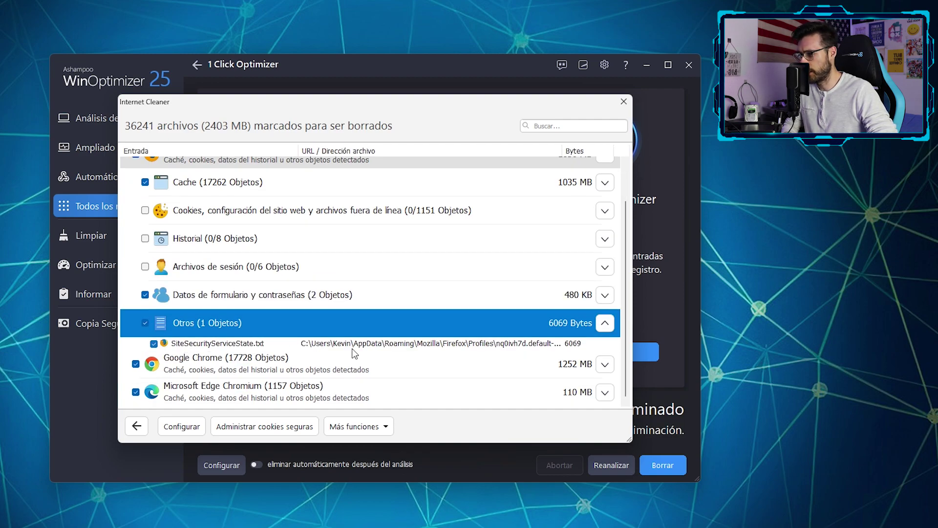
{"action": "left_click", "coordinate": [604, 323]}
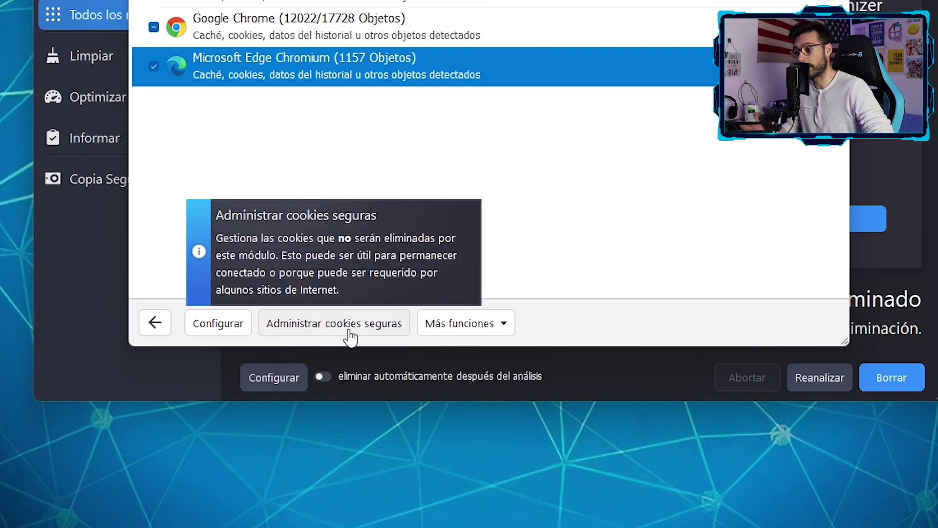
{"action": "left_click", "coordinate": [490, 331]}
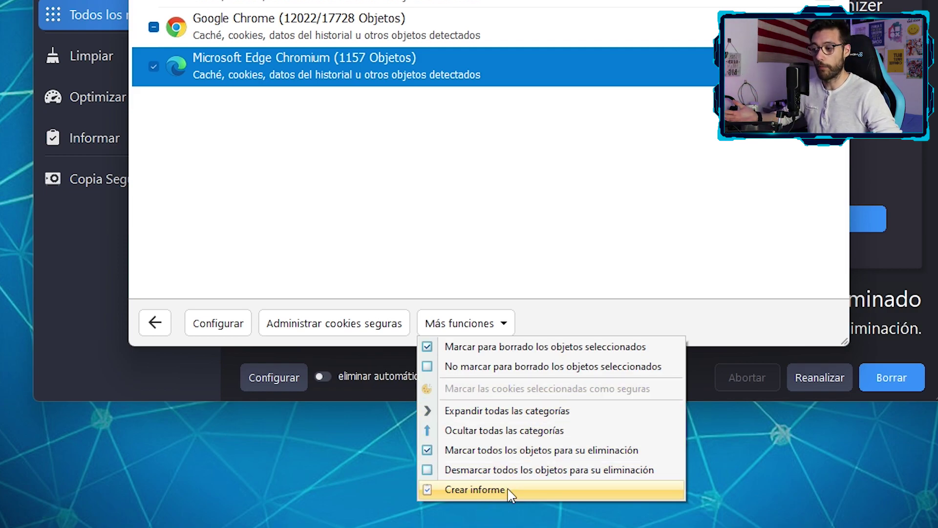
{"action": "left_click", "coordinate": [408, 247]}
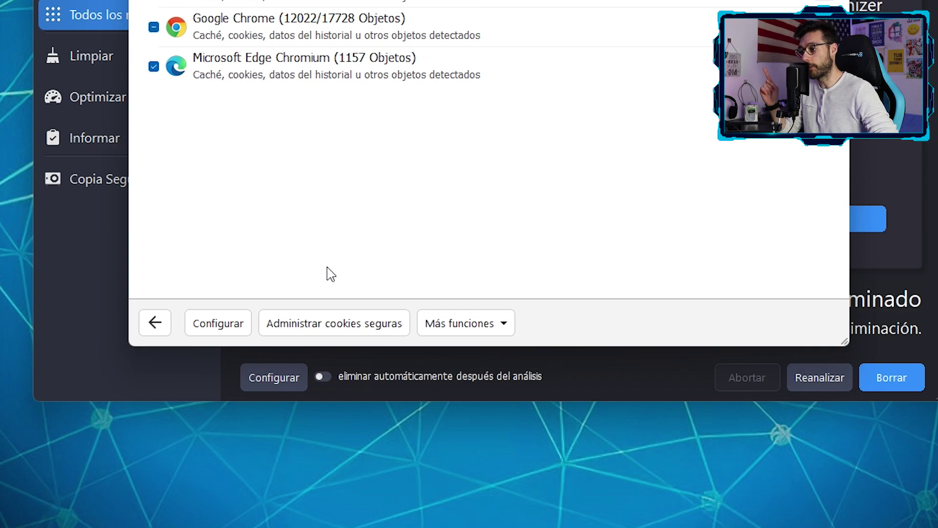
In the 1 Click Optimizer options, disable running Internet Cleaner and set the mode to "Escanear y borrar automáticamente".
{"action": "left_click", "coordinate": [222, 323]}
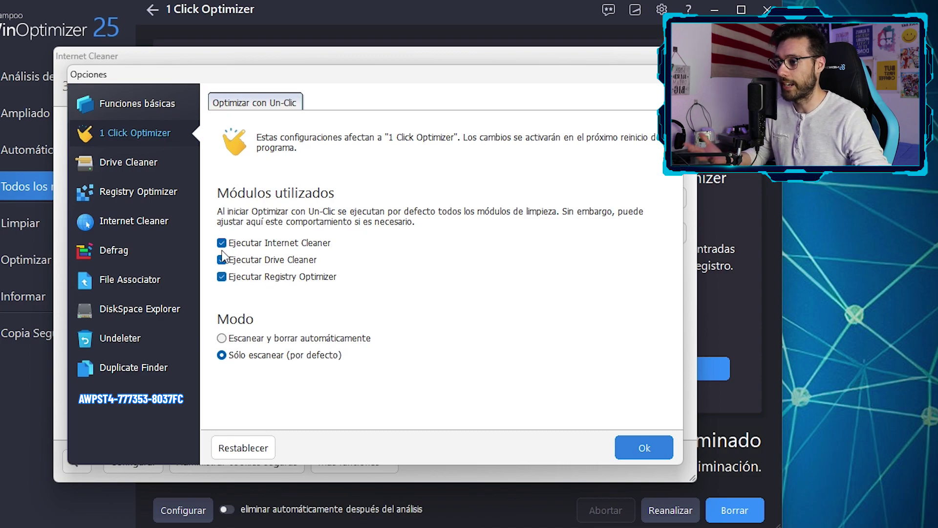
{"action": "left_click", "coordinate": [252, 246]}
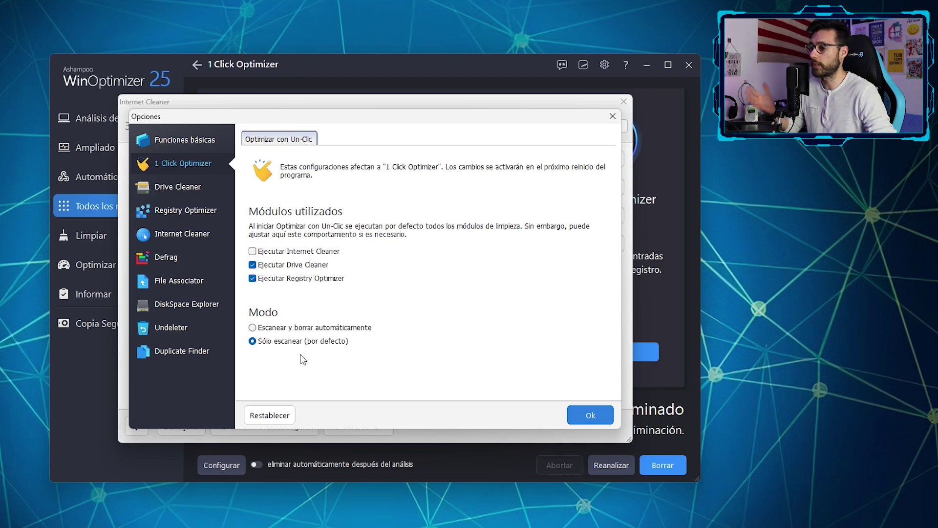
{"action": "left_click", "coordinate": [253, 328]}
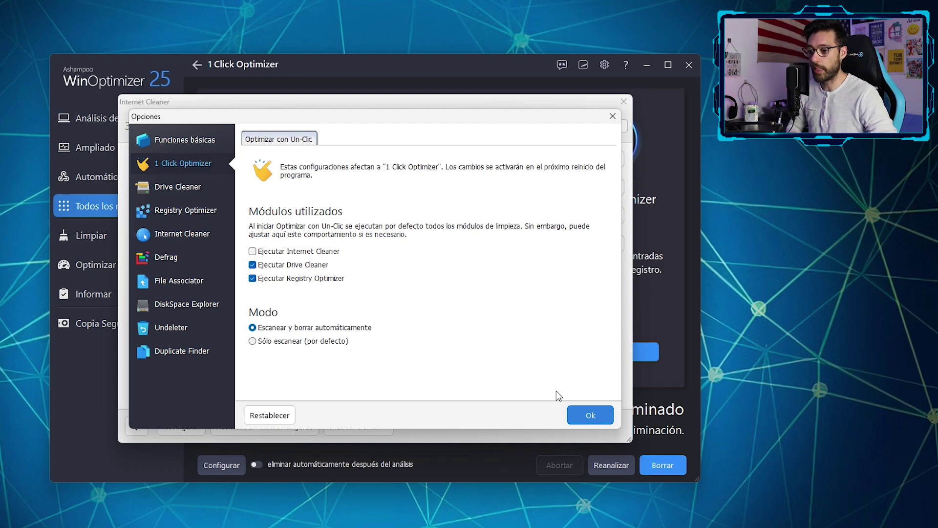
Set the mode back to "Sólo escanear (por defecto)", re-enable running Internet Cleaner and accept the options.
{"action": "left_click", "coordinate": [271, 341]}
{"action": "left_click", "coordinate": [253, 252]}
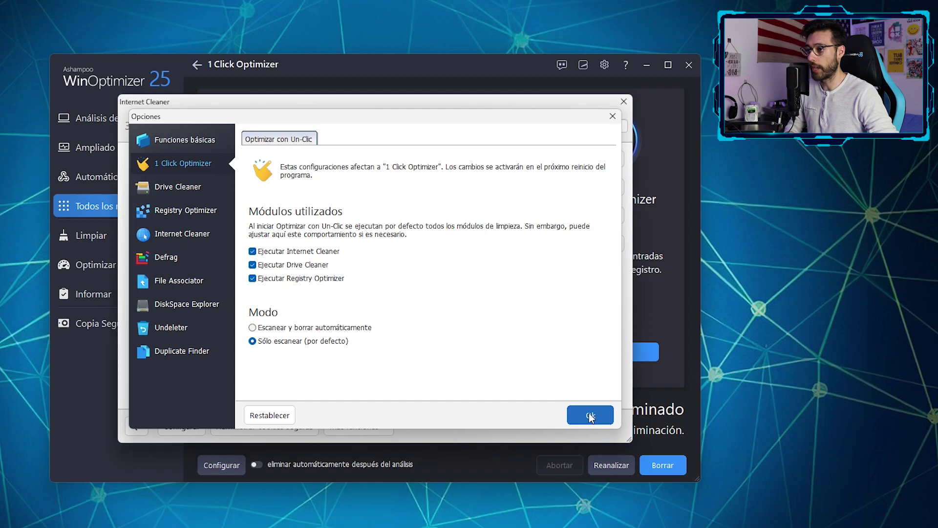
{"action": "left_click", "coordinate": [590, 415]}
Examine the files listed under "Otro software" in the Drive Cleaner details, and close the details.
{"action": "left_click", "coordinate": [447, 356]}
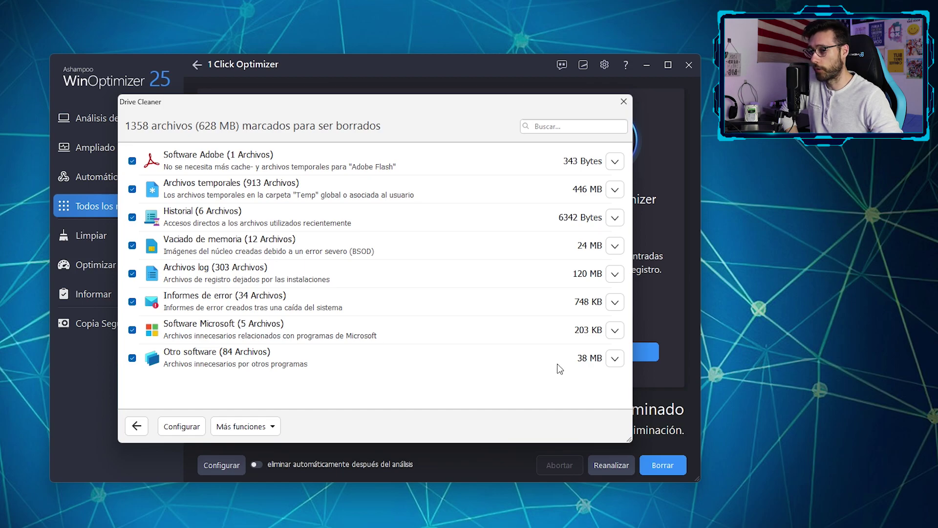
{"action": "left_click", "coordinate": [623, 362]}
{"action": "scroll", "coordinate": [413, 269], "scroll_direction": "down", "scroll_amount": 15}
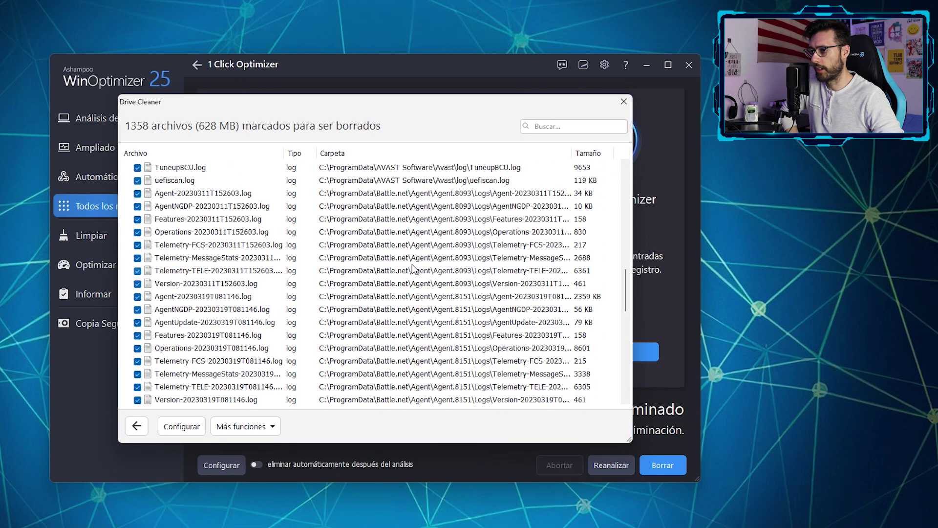
{"action": "scroll", "coordinate": [413, 269], "scroll_direction": "down", "scroll_amount": 6}
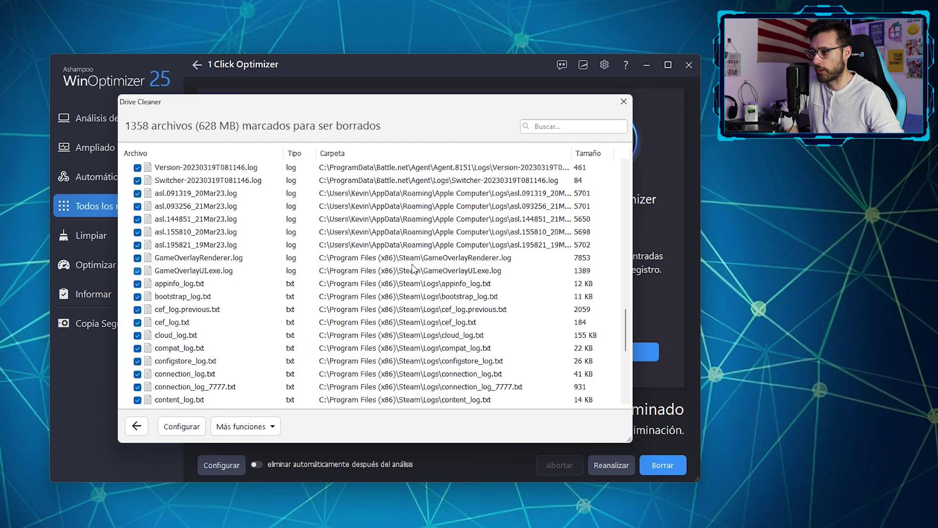
{"action": "scroll", "coordinate": [412, 269], "scroll_direction": "down", "scroll_amount": 6}
{"action": "scroll", "coordinate": [415, 272], "scroll_direction": "up", "scroll_amount": 6}
{"action": "scroll", "coordinate": [415, 271], "scroll_direction": "up", "scroll_amount": 15}
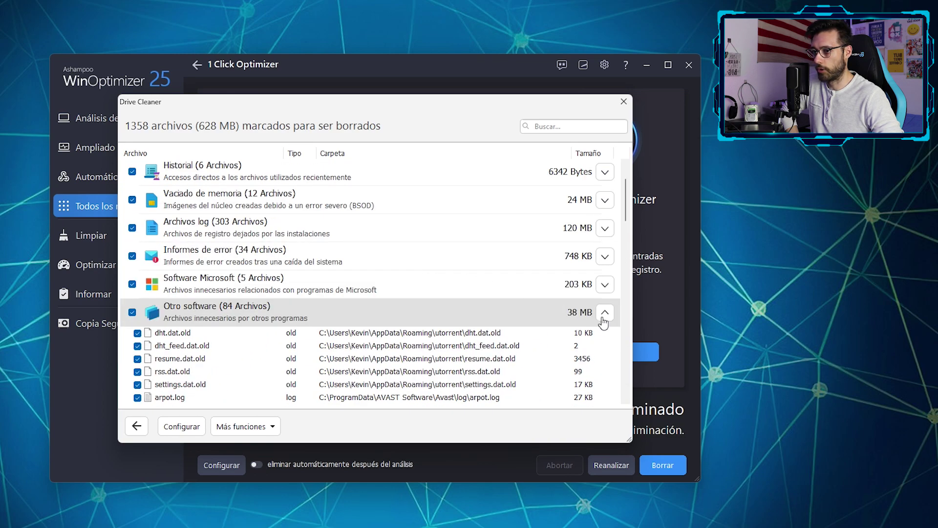
{"action": "left_click", "coordinate": [604, 315]}
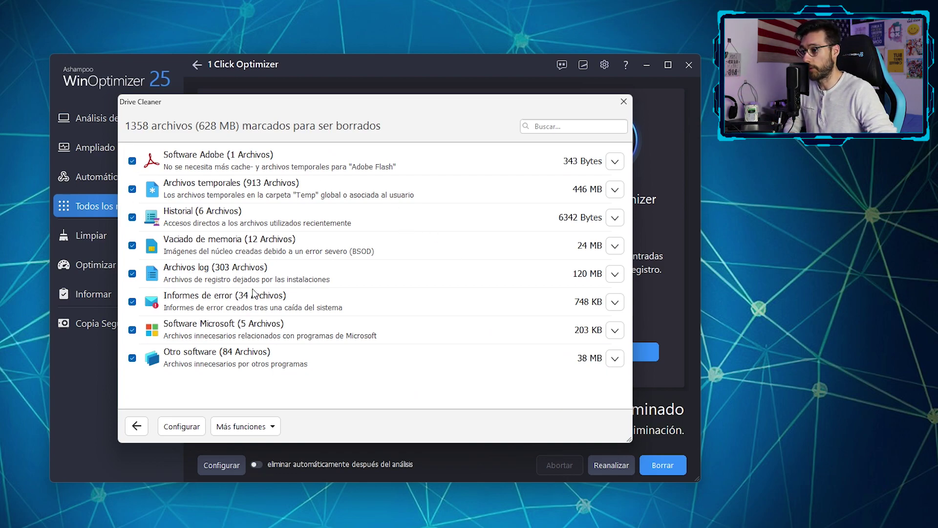
{"action": "left_click", "coordinate": [624, 102]}
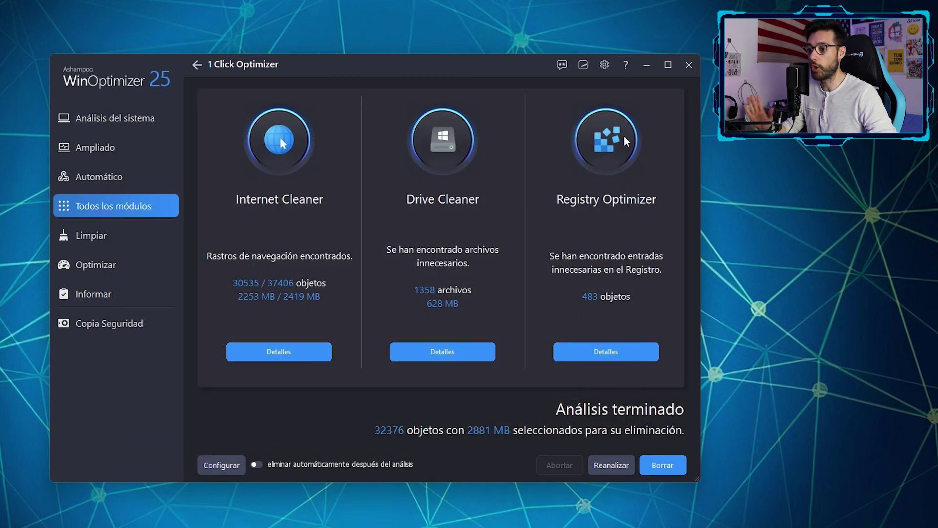
Examine the Registry Optimizer findings, expanding and collapsing the entries under "Cortafuegos Windows".
{"action": "left_click", "coordinate": [613, 348]}
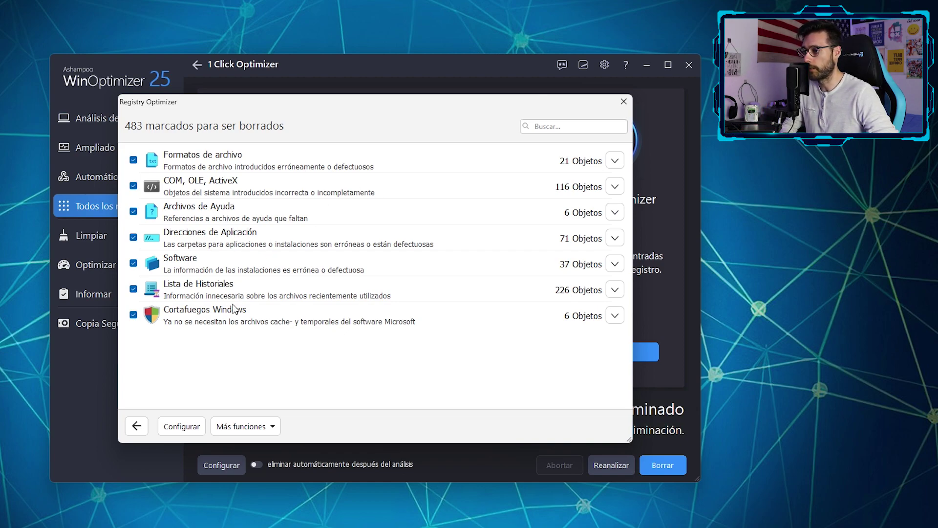
{"action": "left_click", "coordinate": [614, 317]}
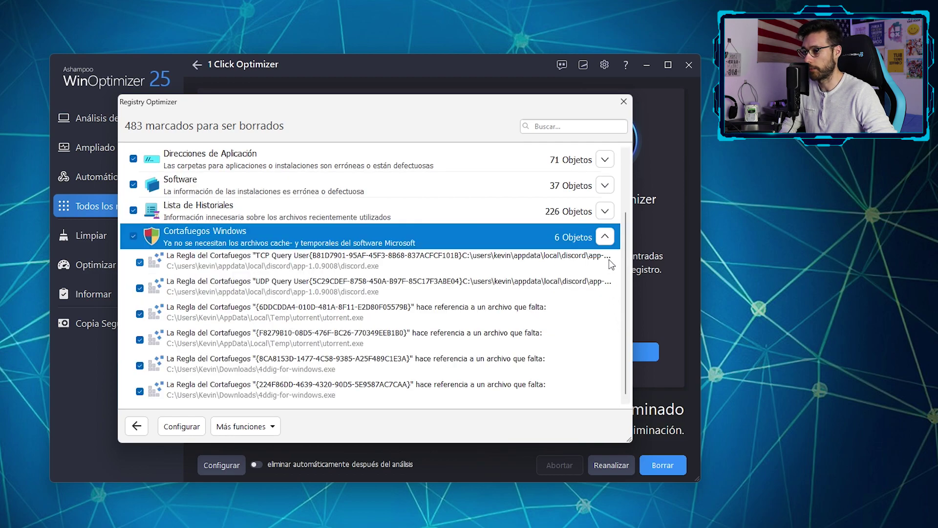
{"action": "left_click", "coordinate": [606, 238]}
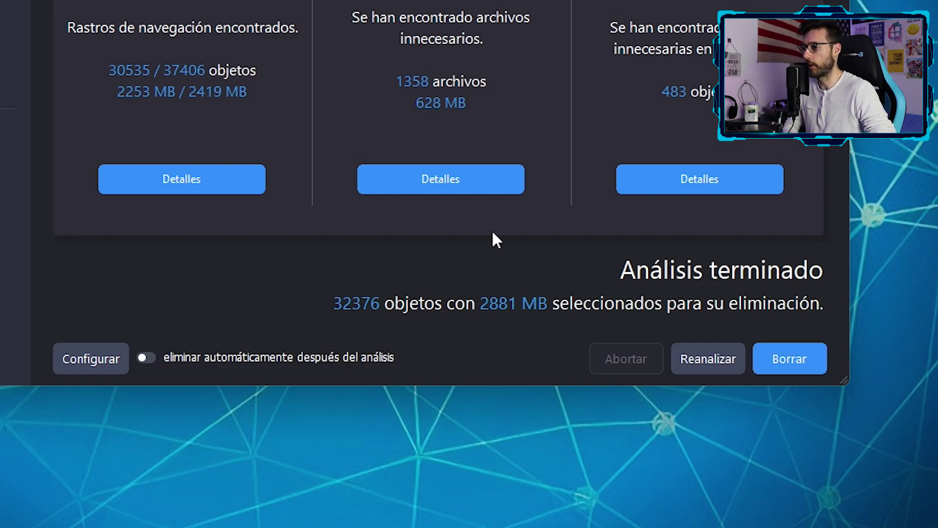
Review the Drive Cleaner file categories, check the 1 Click Optimizer analysis once more and return to the functions overview.
{"action": "left_click", "coordinate": [441, 179]}
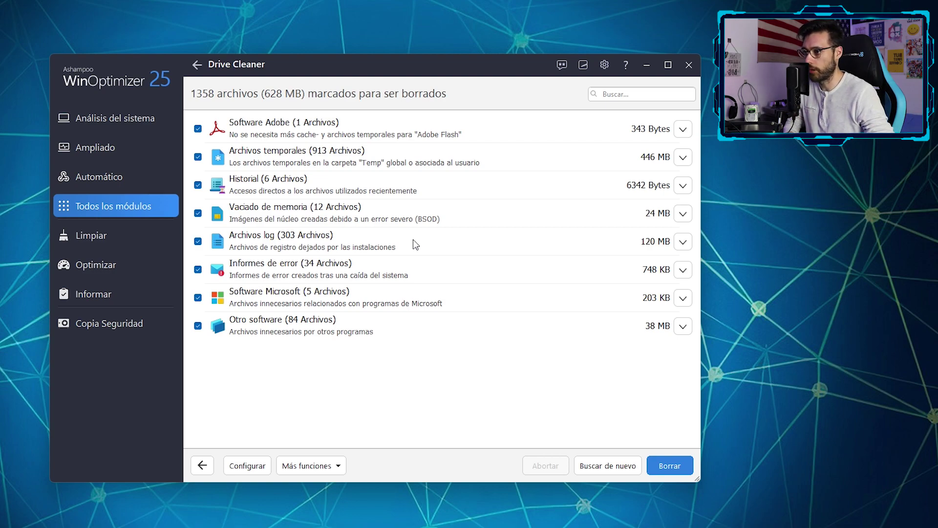
{"action": "left_click", "coordinate": [197, 65]}
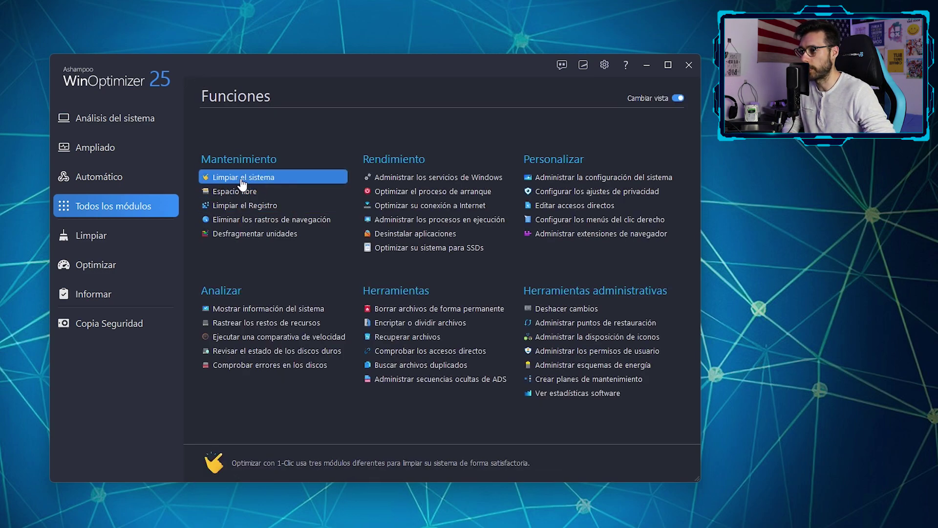
{"action": "left_click", "coordinate": [250, 177]}
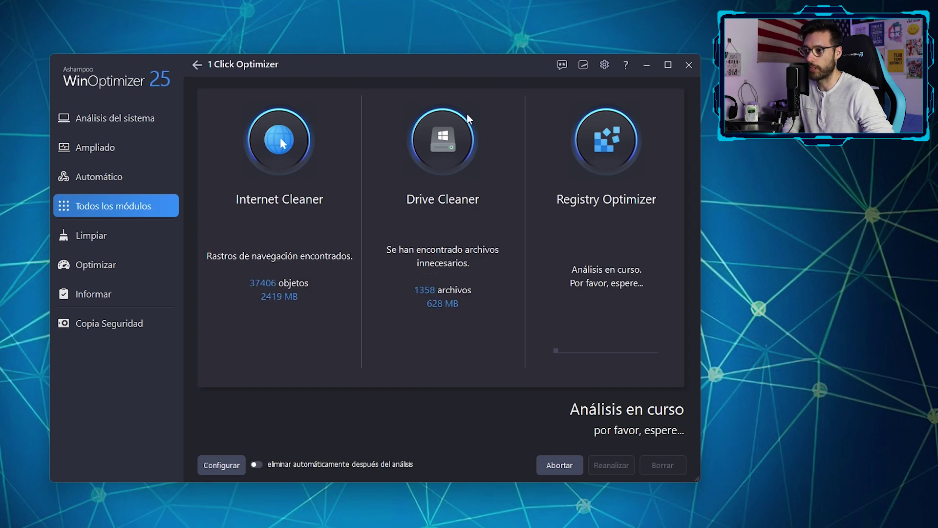
{"action": "left_click", "coordinate": [197, 64]}
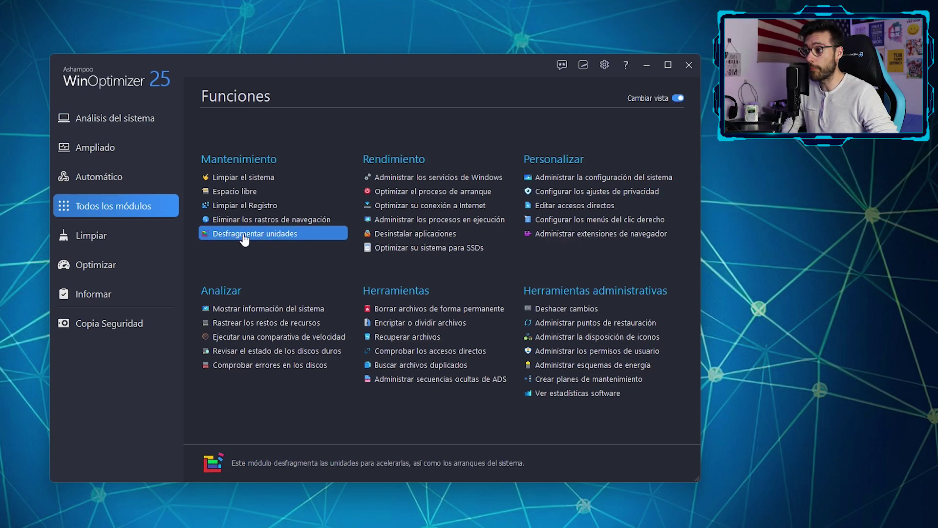
Go to the drive defragmentation module, dismiss its notice, and inspect the cluster maps of the listed SSD and HDD drives.
{"action": "left_click", "coordinate": [303, 239]}
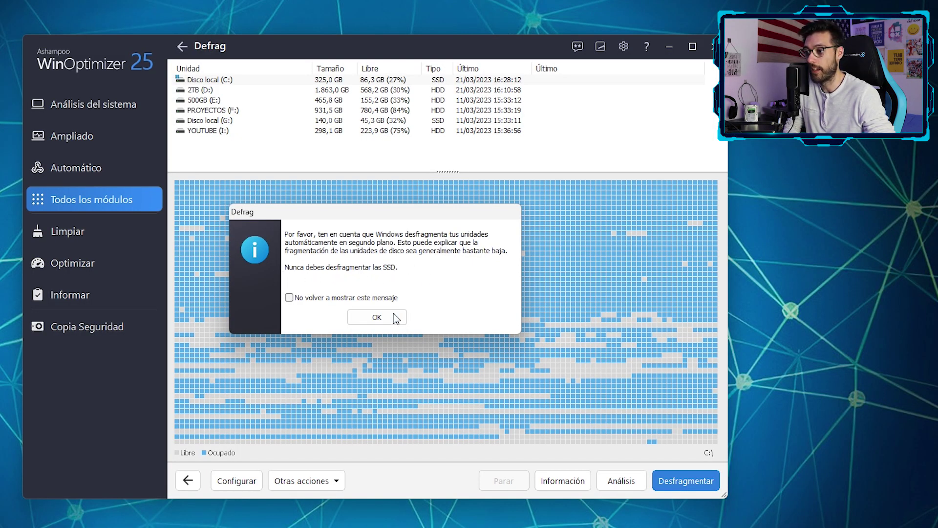
{"action": "left_click", "coordinate": [376, 318]}
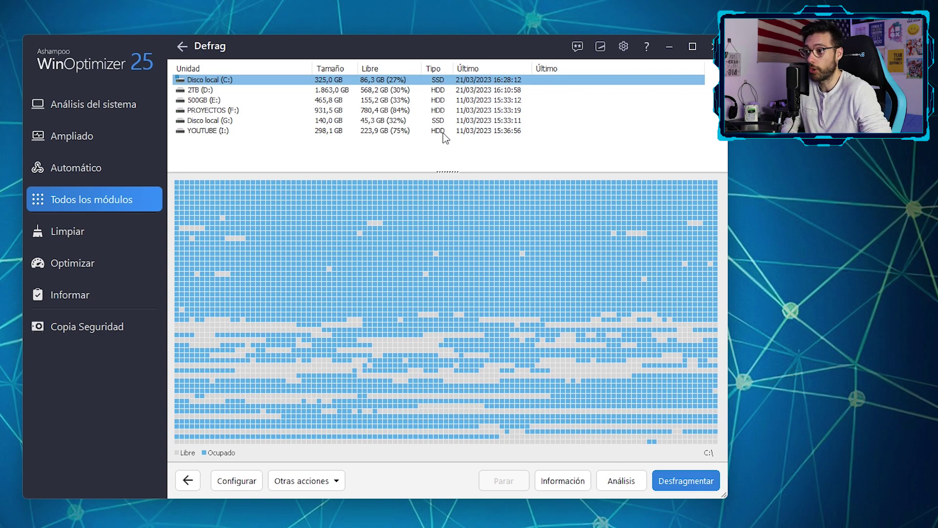
{"action": "left_click", "coordinate": [267, 121]}
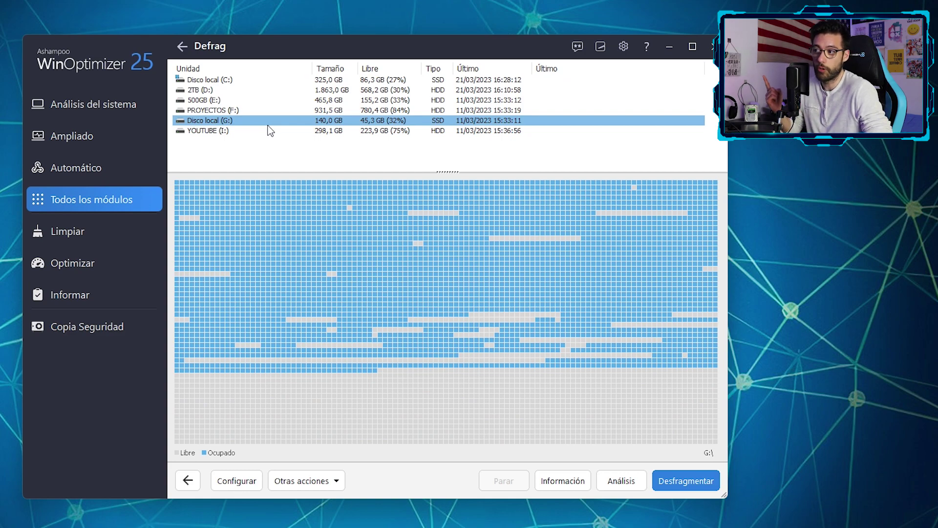
{"action": "left_click", "coordinate": [450, 91]}
{"action": "left_click", "coordinate": [449, 131]}
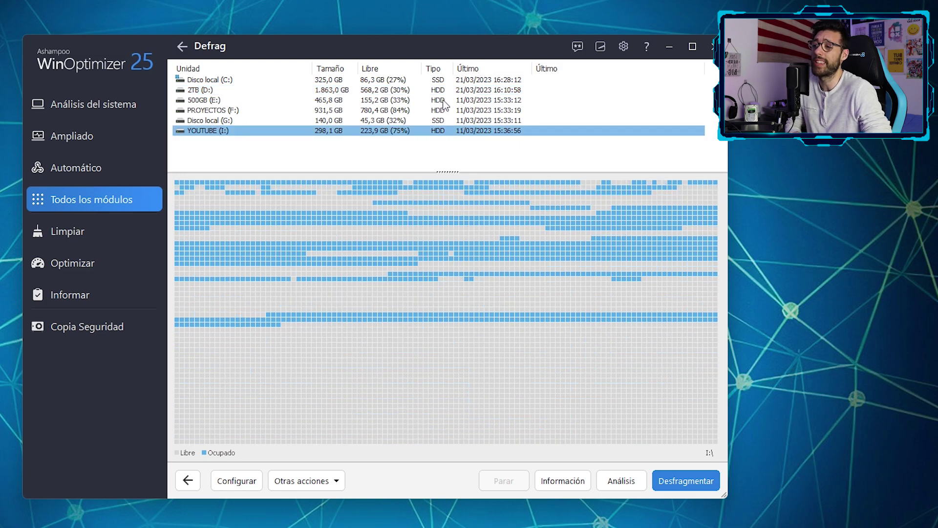
{"action": "left_click", "coordinate": [445, 101]}
Select drive 2TB (D:), enlarge the drive list area and start defragmenting that drive.
{"action": "left_click", "coordinate": [443, 92]}
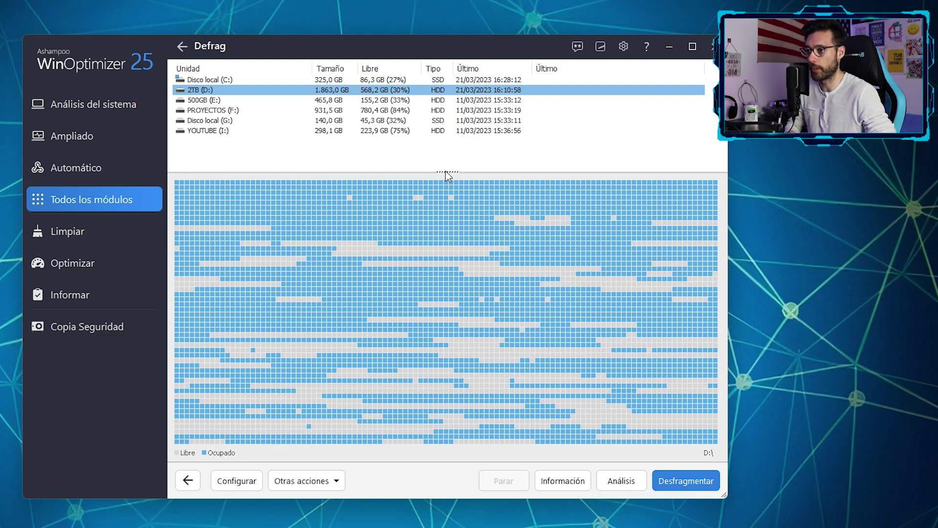
{"action": "left_click_drag", "start_coordinate": [445, 172], "coordinate": [446, 371]}
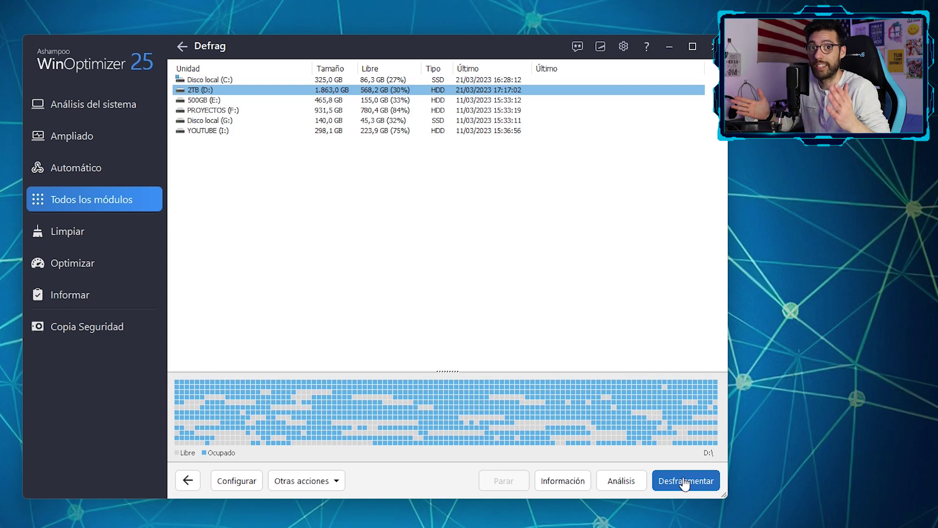
{"action": "left_click", "coordinate": [685, 481]}
Review the minimum fragmentation level in the Defrag options, accept them, and analyze drive 2TB (D:).
{"action": "left_click", "coordinate": [247, 480]}
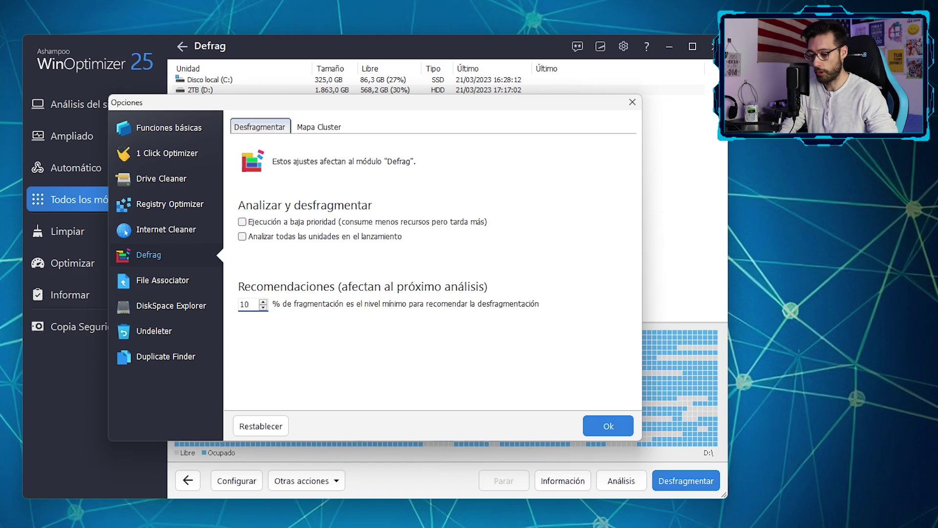
{"action": "left_click", "coordinate": [608, 426]}
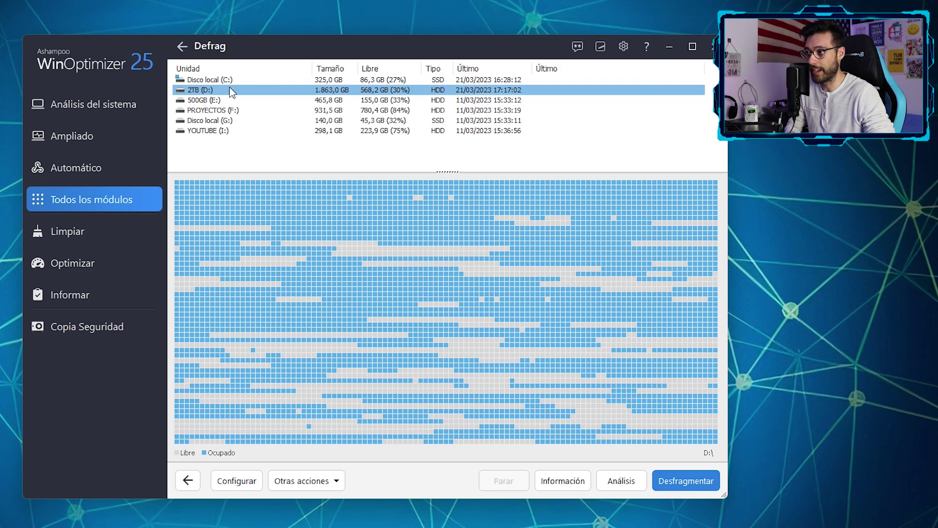
{"action": "left_click", "coordinate": [623, 482]}
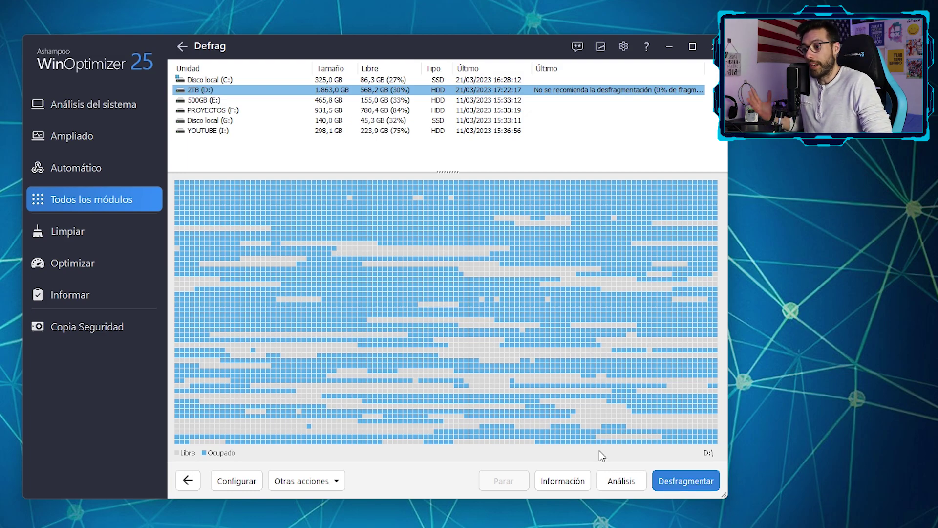
View the partition, free block and MFT information for drive 2TB (D:), and close it.
{"action": "left_click", "coordinate": [562, 481]}
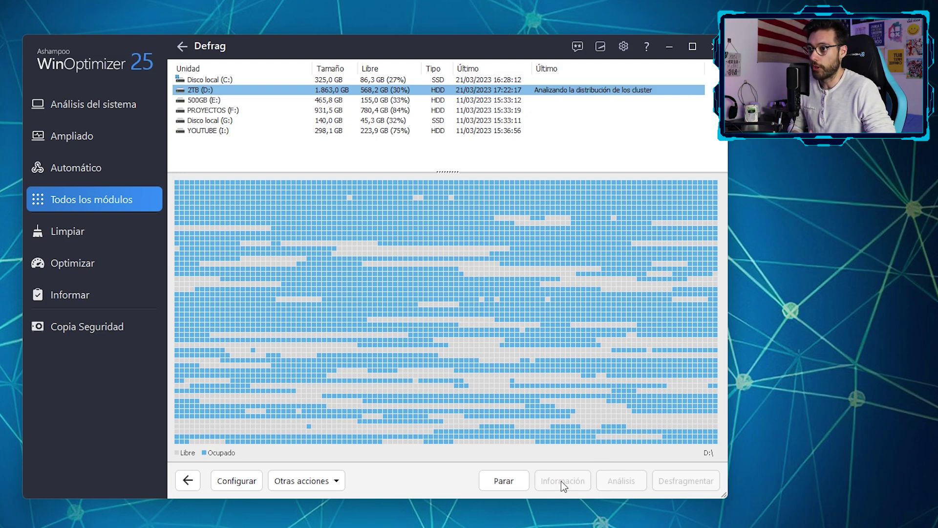
{"action": "left_click", "coordinate": [561, 481]}
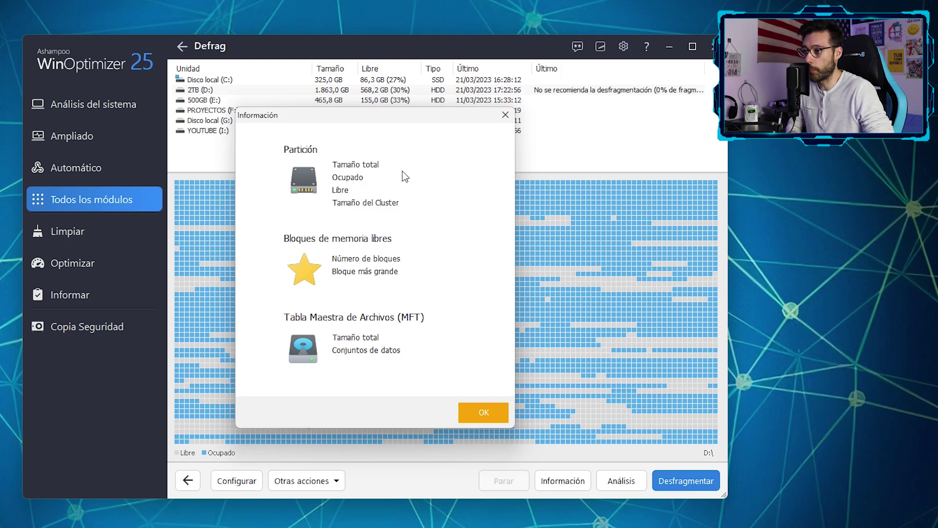
{"action": "left_click", "coordinate": [488, 415]}
{"action": "right_click", "coordinate": [283, 90]}
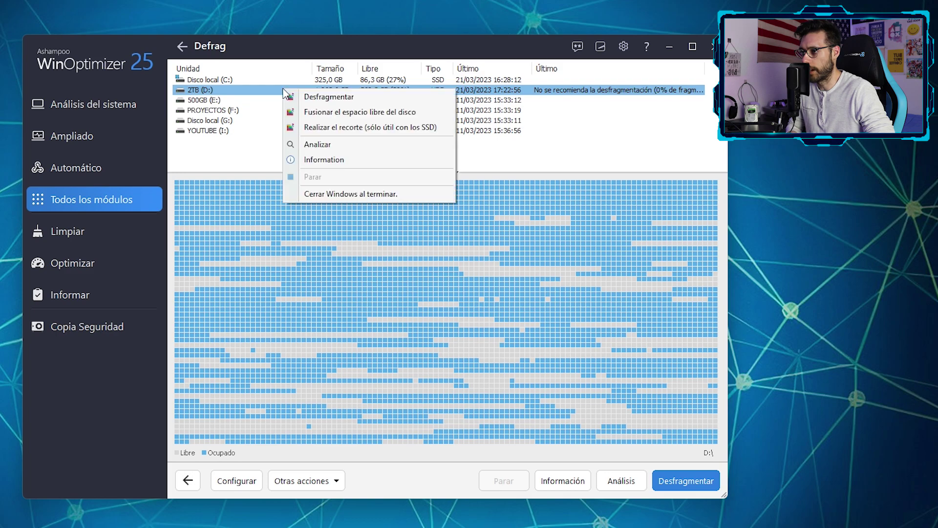
{"action": "left_click", "coordinate": [335, 159]}
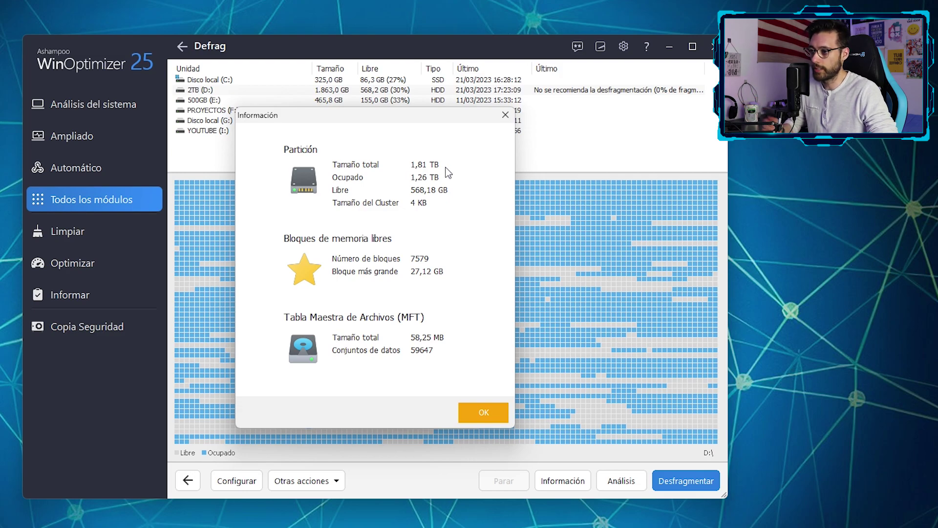
{"action": "left_click", "coordinate": [485, 412]}
Analyze the fragmentation of the SSD drive Disco local (G:).
{"action": "left_click", "coordinate": [228, 121]}
{"action": "right_click", "coordinate": [227, 122]}
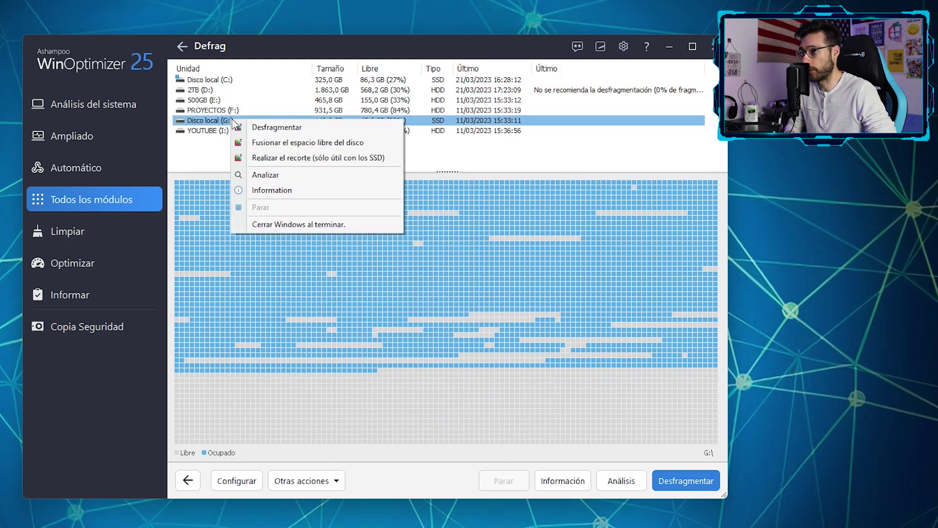
{"action": "left_click", "coordinate": [292, 175]}
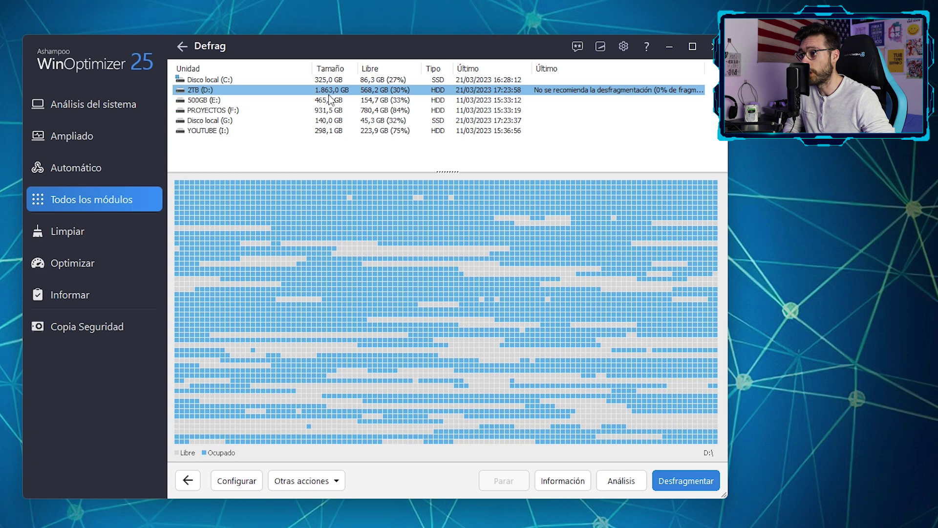
Analyze drive 500GB (E:) and defragment it.
{"action": "left_click", "coordinate": [230, 101]}
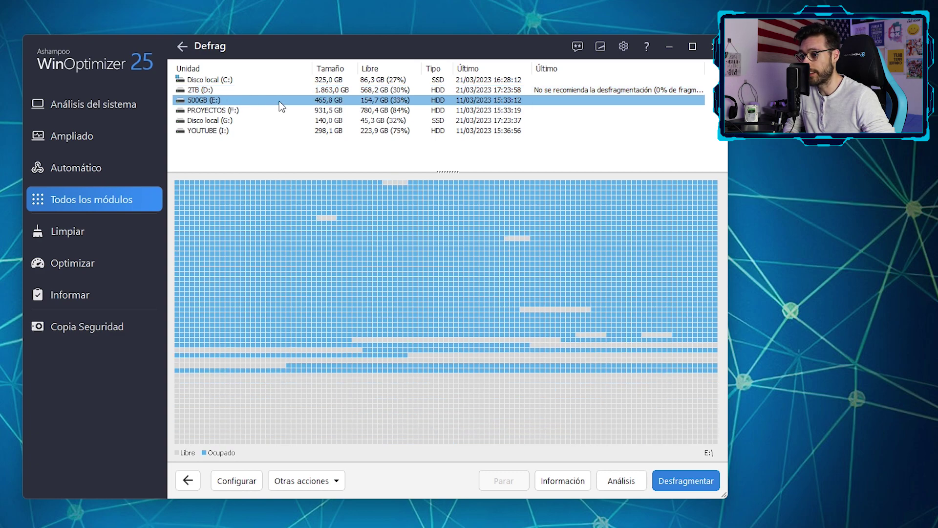
{"action": "left_click", "coordinate": [622, 482]}
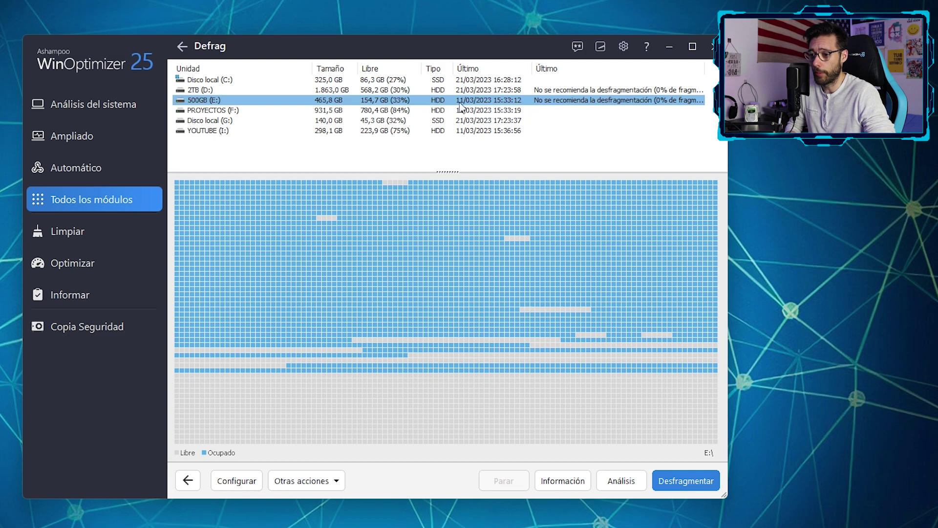
{"action": "left_click", "coordinate": [687, 481]}
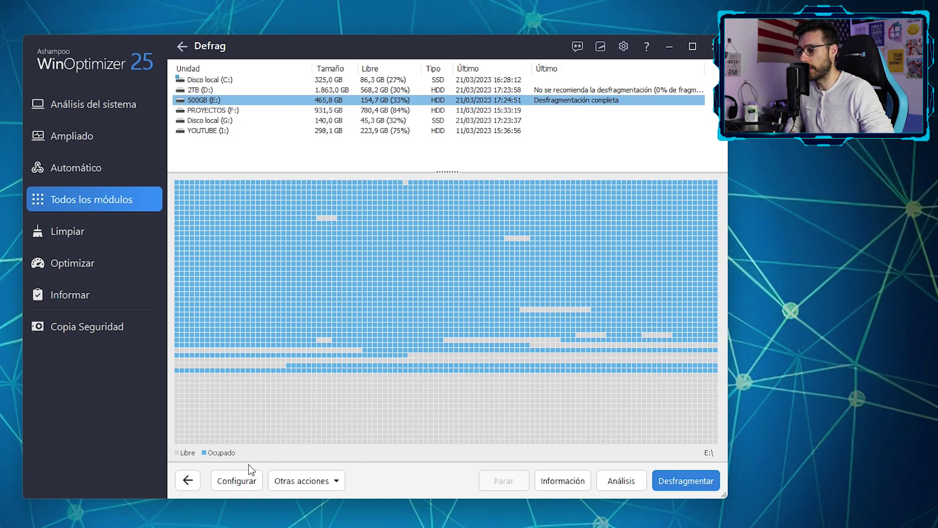
In the Defrag options, disable drawing the cluster map and its progress bar, set the legend to "Ocultar", and accept.
{"action": "left_click", "coordinate": [239, 484]}
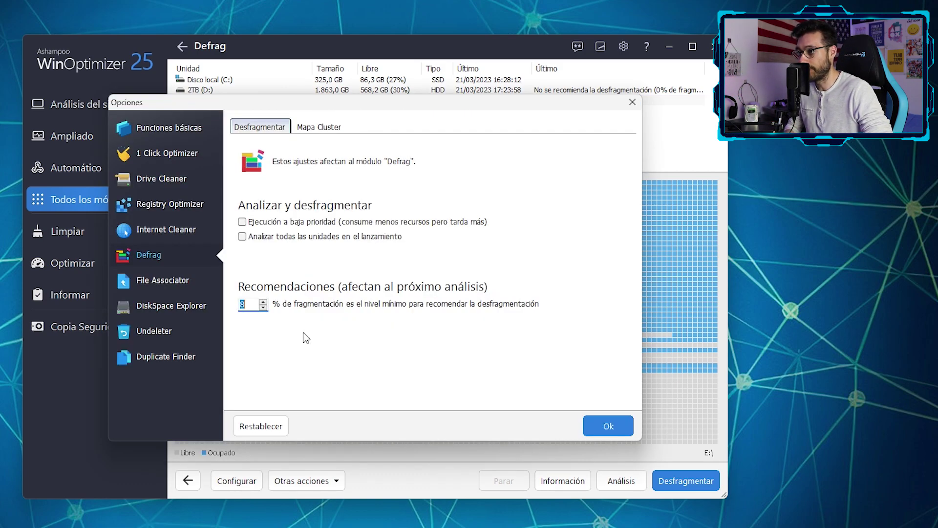
{"action": "left_click", "coordinate": [318, 128]}
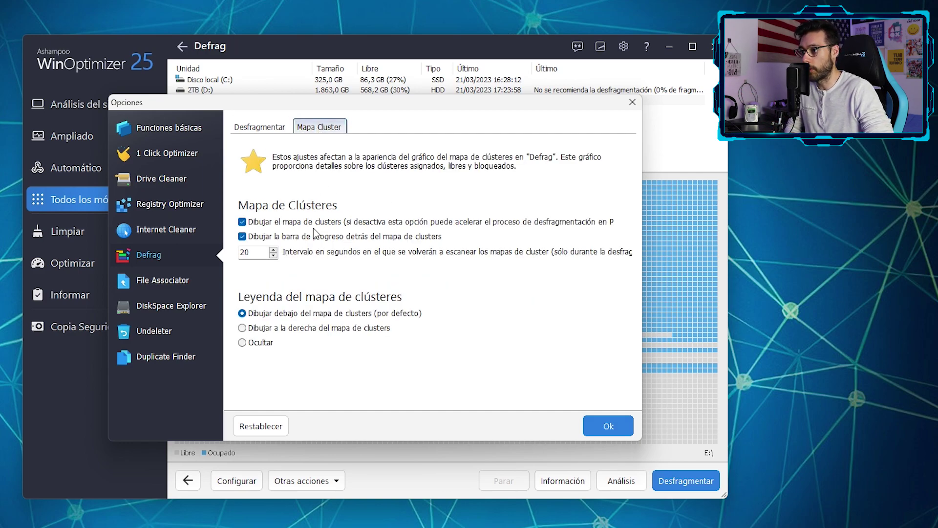
{"action": "left_click", "coordinate": [242, 222]}
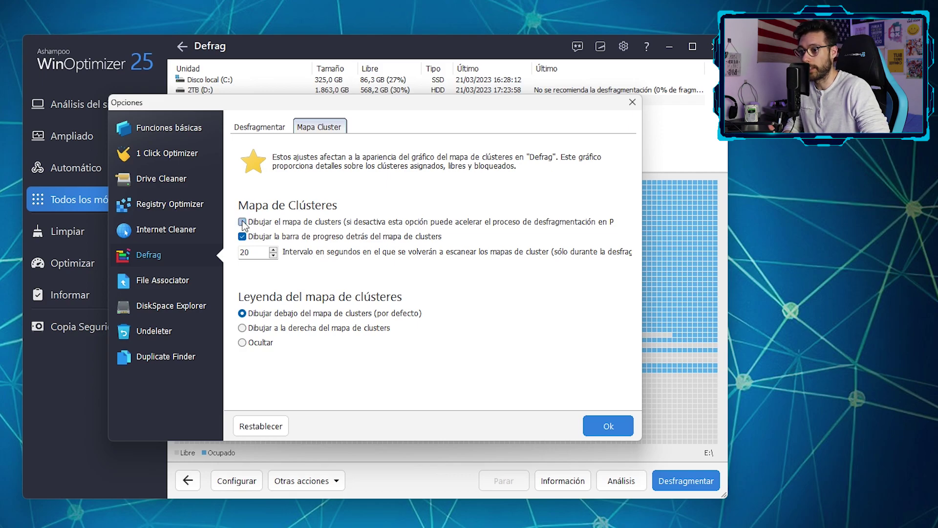
{"action": "left_click", "coordinate": [242, 236]}
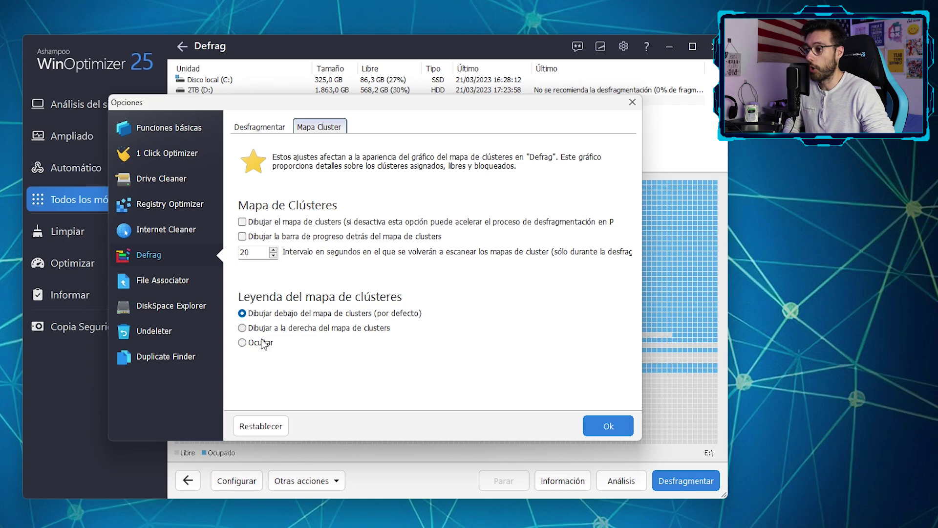
{"action": "left_click", "coordinate": [243, 342]}
{"action": "key", "text": "Return"}
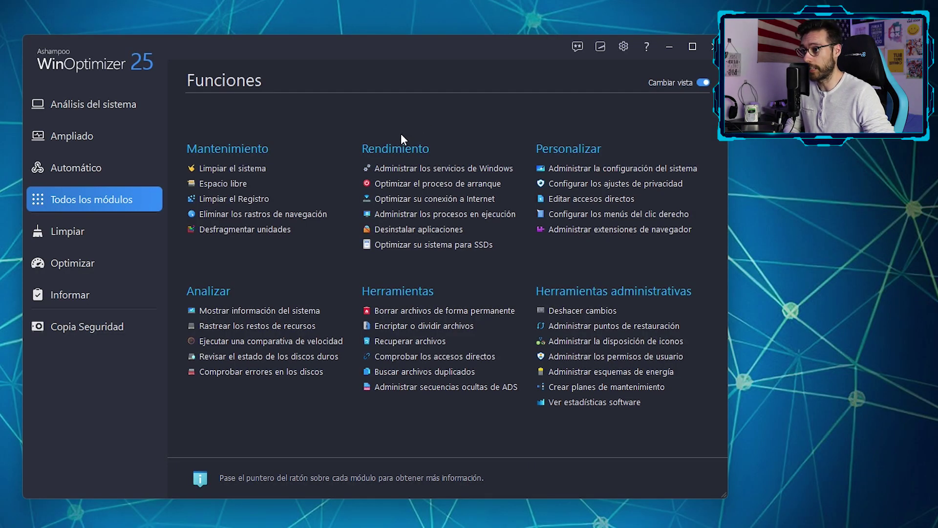
Look through the installed applications in the Uninstall Manager down to the Notepad++ entry.
{"action": "left_click", "coordinate": [467, 234]}
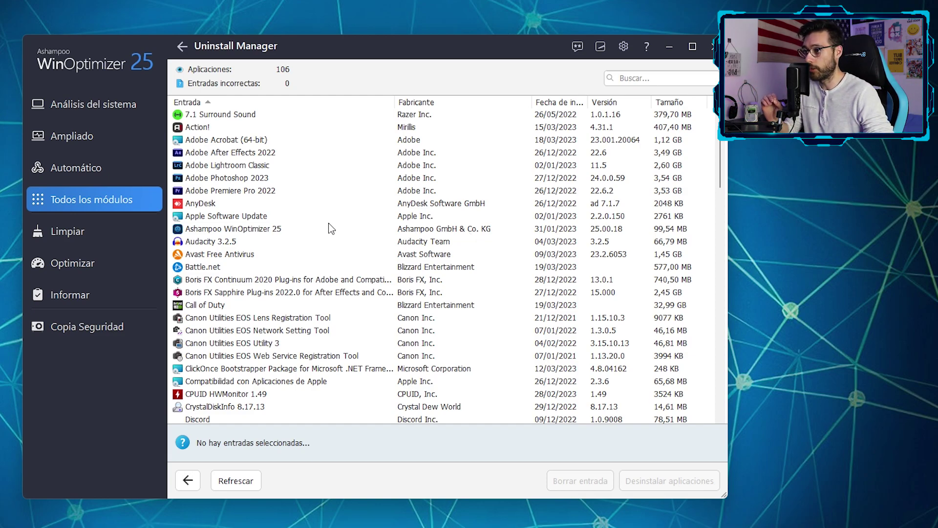
{"action": "scroll", "coordinate": [501, 213], "scroll_direction": "down", "scroll_amount": 2}
{"action": "left_click_drag", "start_coordinate": [723, 180], "coordinate": [723, 234]}
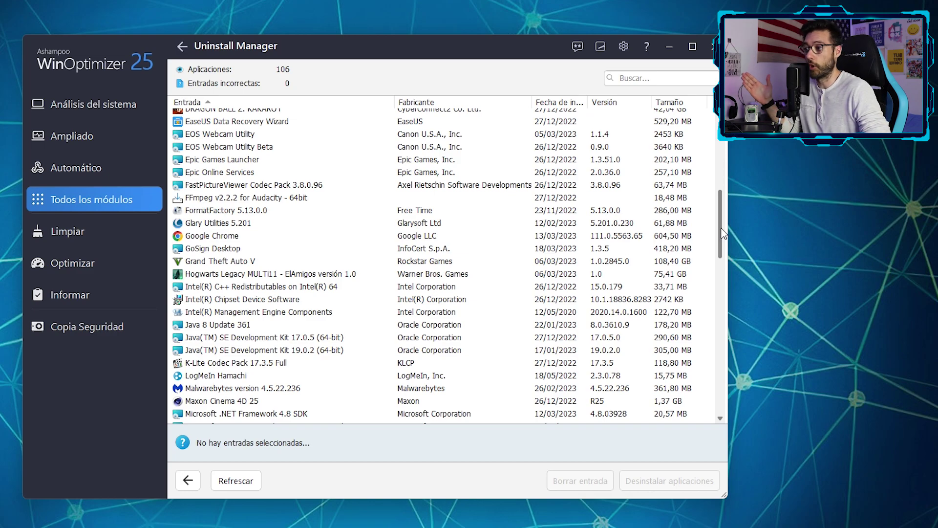
{"action": "left_click_drag", "start_coordinate": [724, 234], "coordinate": [724, 247]}
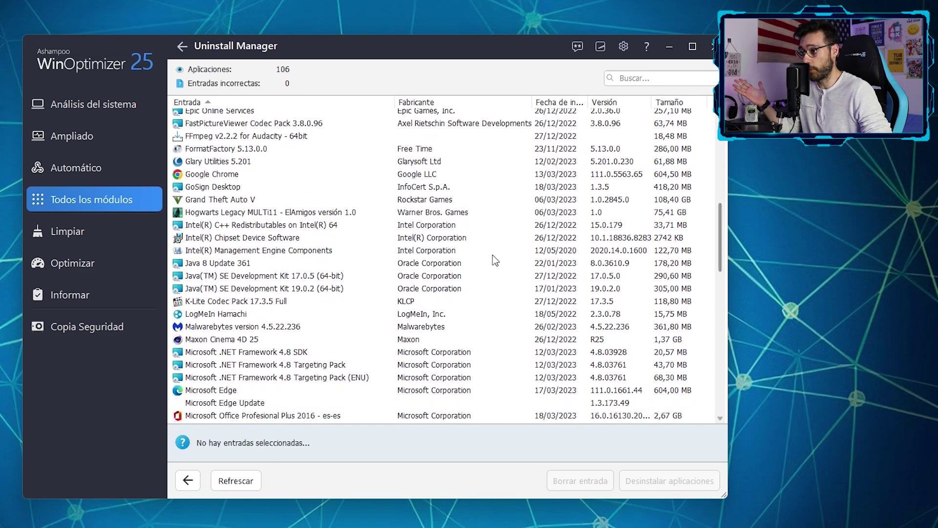
{"action": "scroll", "coordinate": [342, 271], "scroll_direction": "down", "scroll_amount": 10}
Start uninstalling Notepad++ (64-bit x64) and cancel in its uninstaller.
{"action": "left_click", "coordinate": [262, 240]}
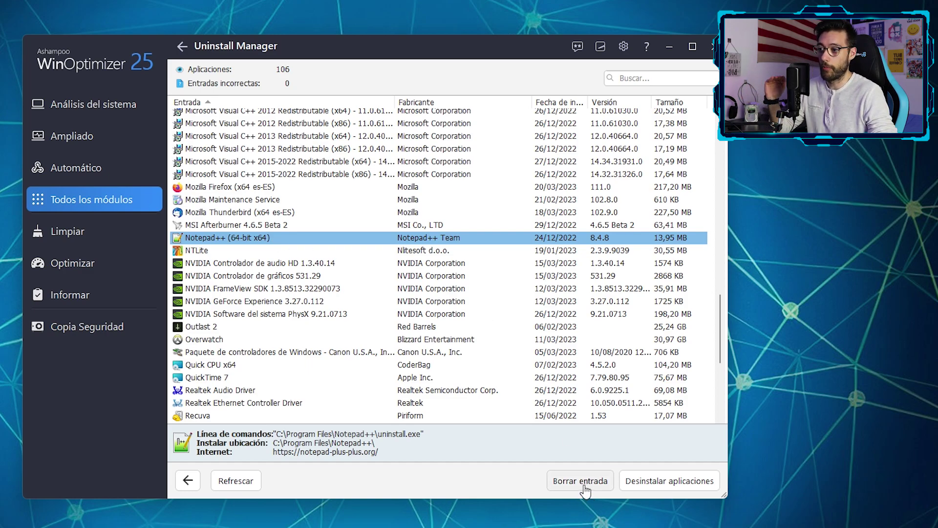
{"action": "left_click", "coordinate": [673, 482]}
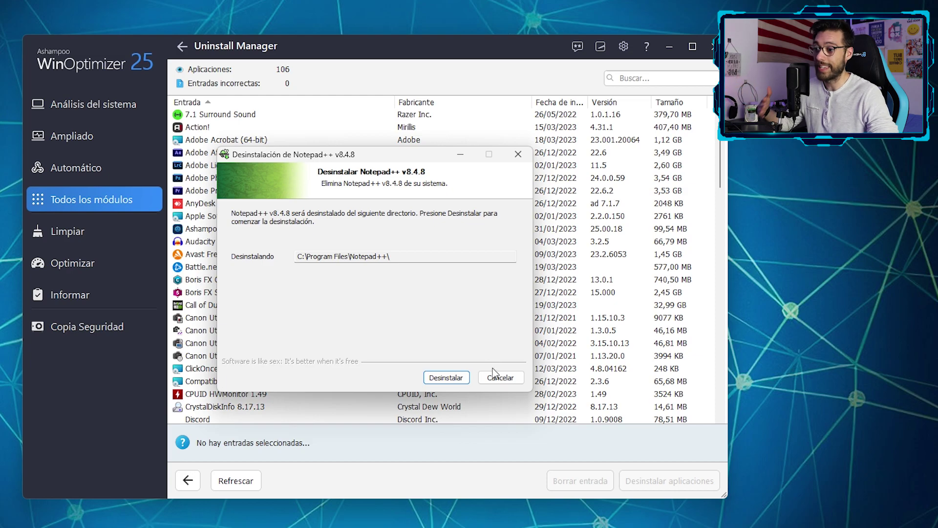
{"action": "left_click", "coordinate": [503, 380]}
Browse the application list again from the beginning to the Microsoft Visual C++ and Mozilla entries.
{"action": "scroll", "coordinate": [389, 294], "scroll_direction": "down", "scroll_amount": 11}
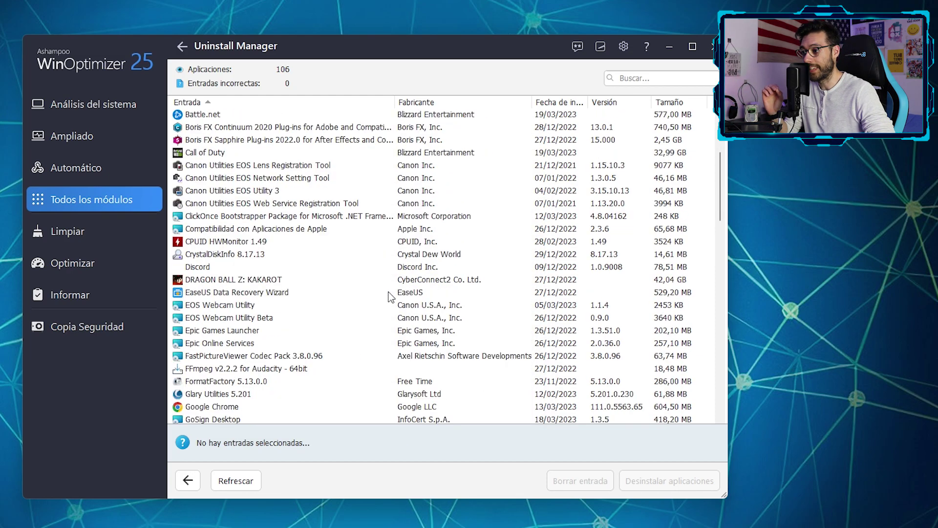
{"action": "scroll", "coordinate": [390, 299], "scroll_direction": "down", "scroll_amount": 9}
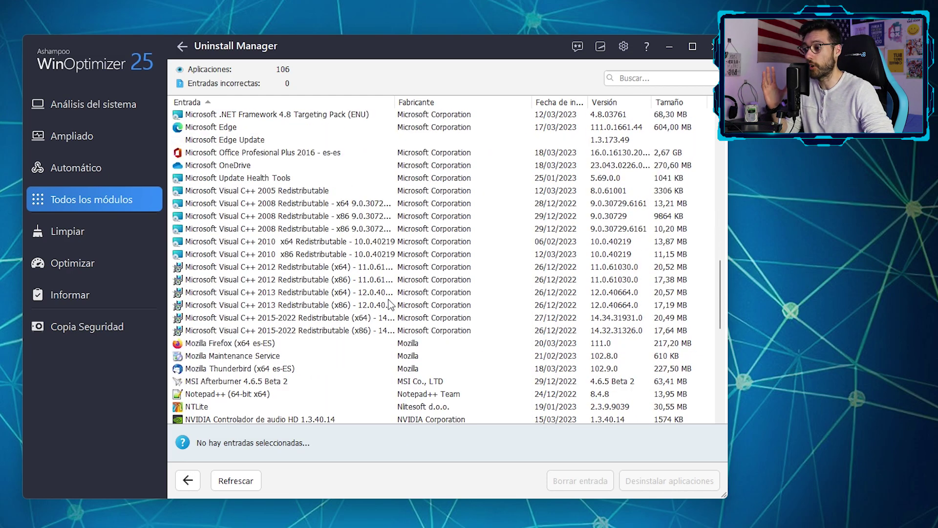